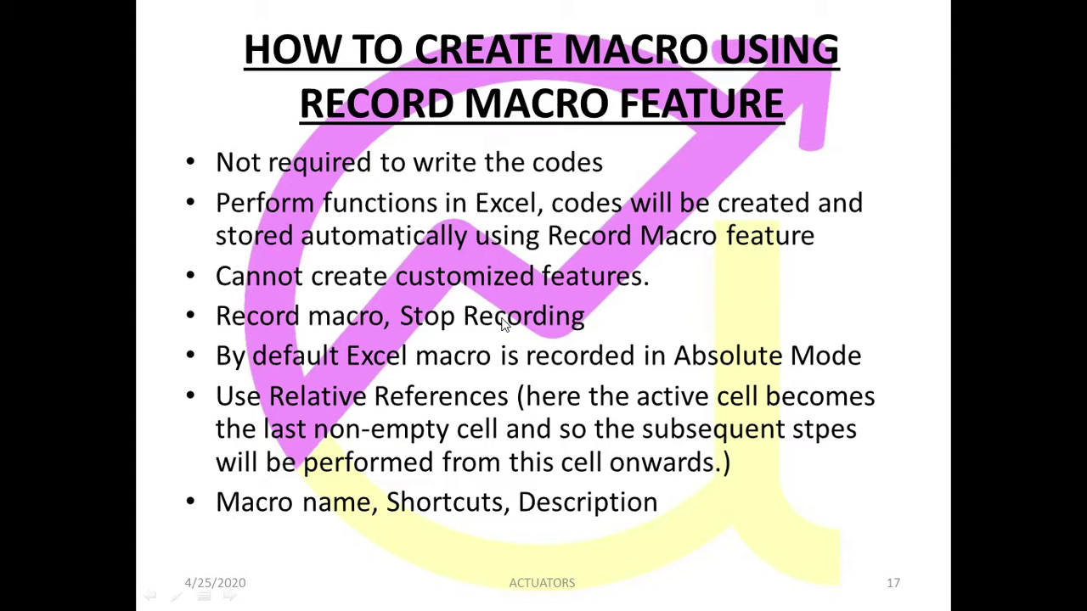
Step: Switch from the PowerPoint slide show to the blank Excel worksheet
key("alt+Tab")
key("alt+Tab")
key("alt+Tab")
key("alt+Tab")
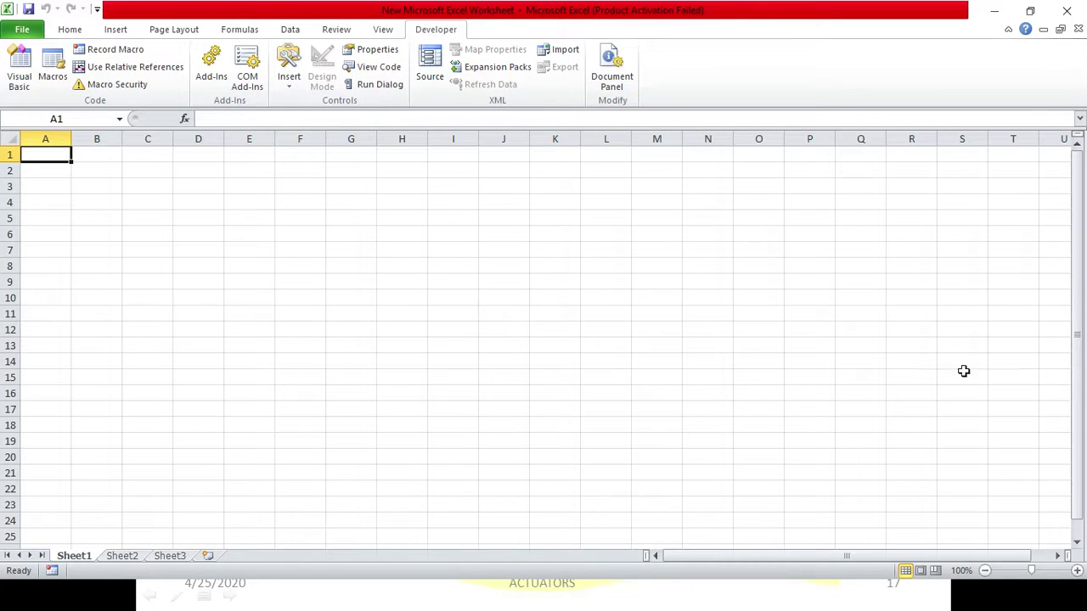
Step: Zoom the Excel worksheet to 140%, then return to the PowerPoint slide show
left_click(1076, 570)
left_click(1077, 570)
left_click(1077, 571)
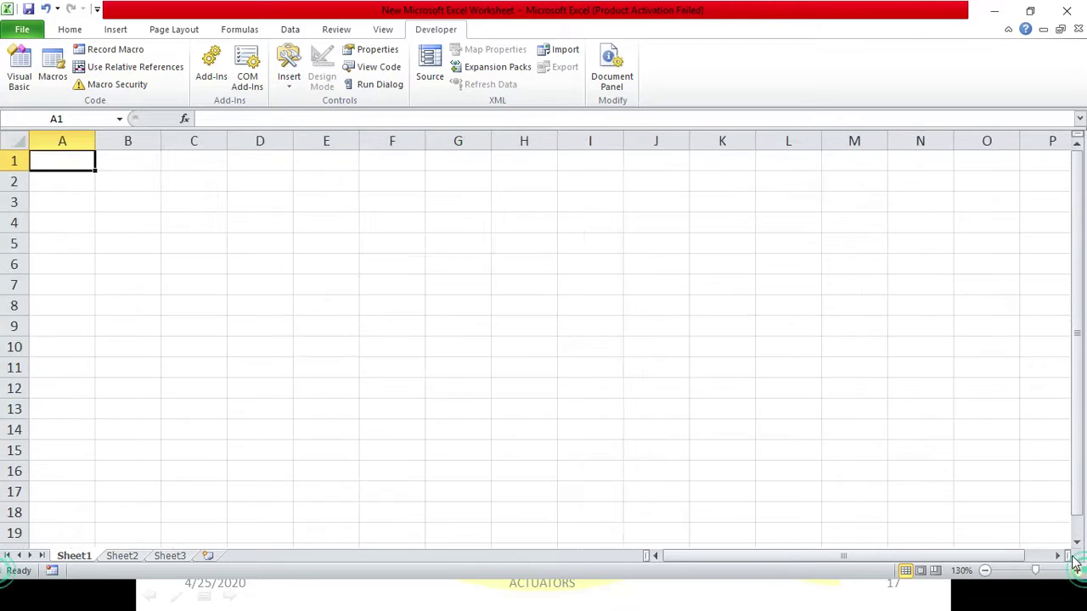
left_click(1077, 570)
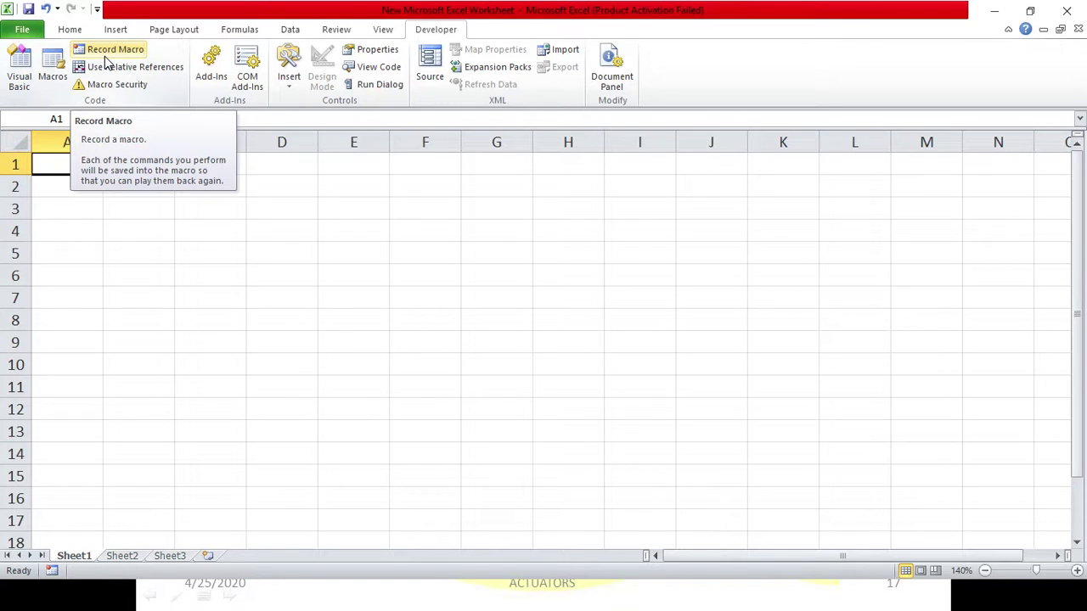
key("alt+Tab")
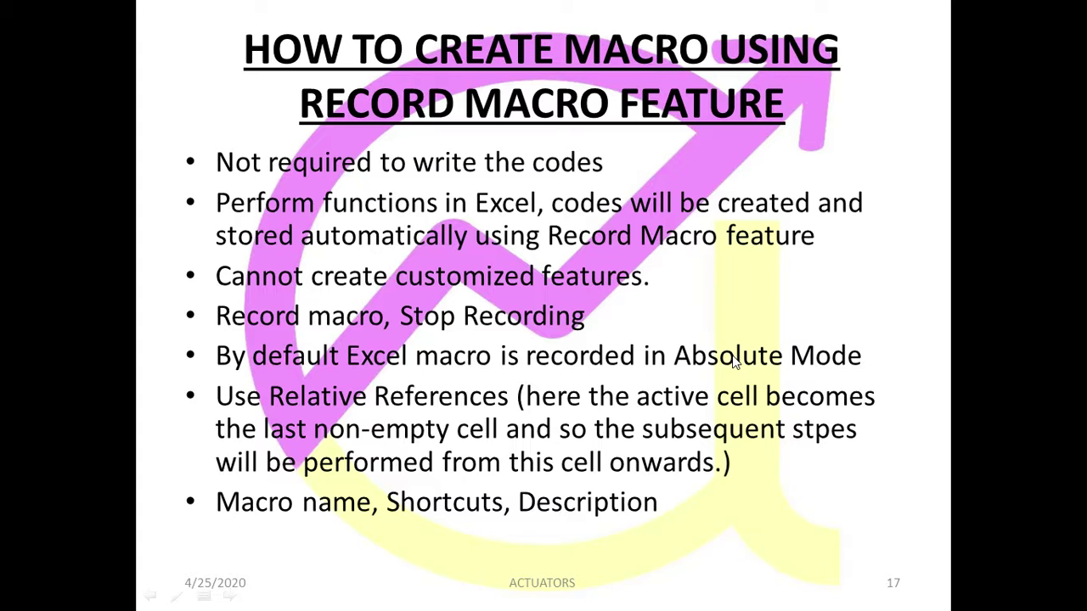
Step: Switch from the Record Macro slide back to the Excel worksheet
key("alt+Tab")
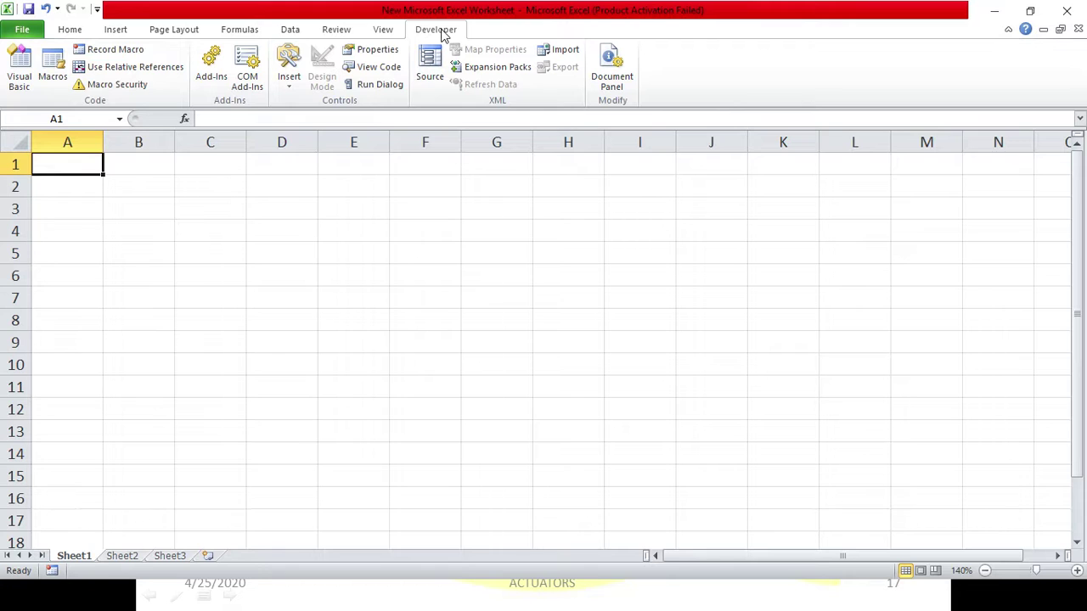
Step: Start recording a macro named COLOUR with the shortcut Ctrl+Shift+Q
left_click(99, 53)
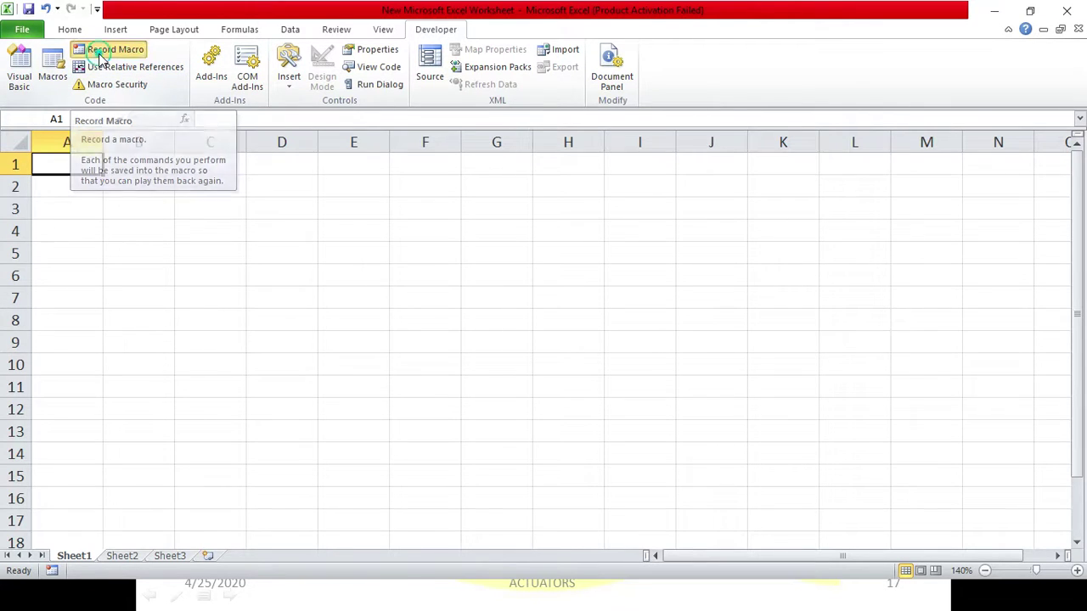
left_click_drag(668, 85, 477, 182)
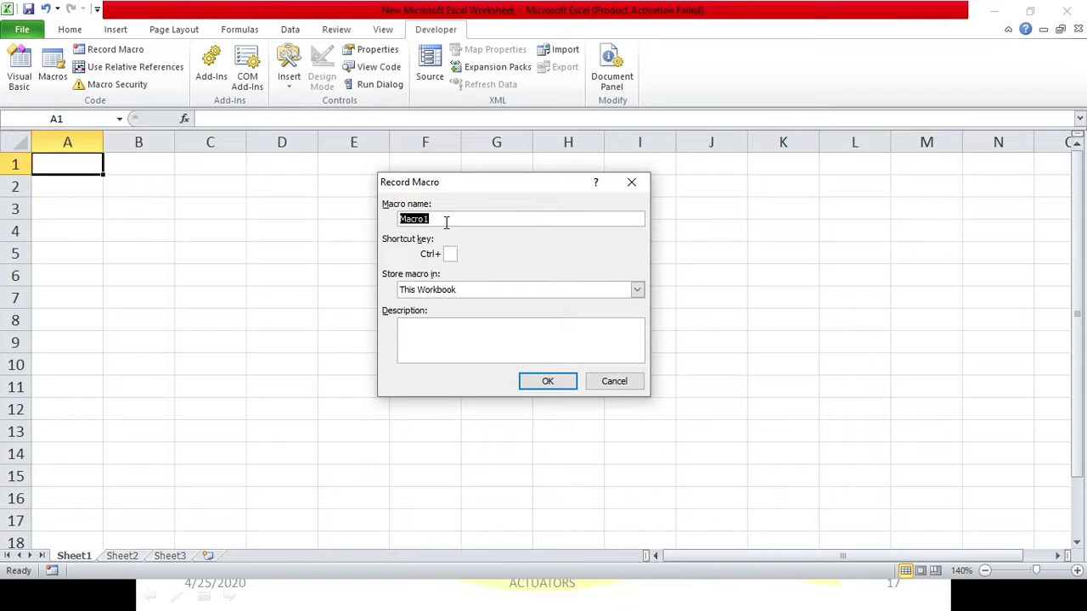
type("COLOUR")
left_click(450, 254)
type("q")
key("BackSpace")
type("Q")
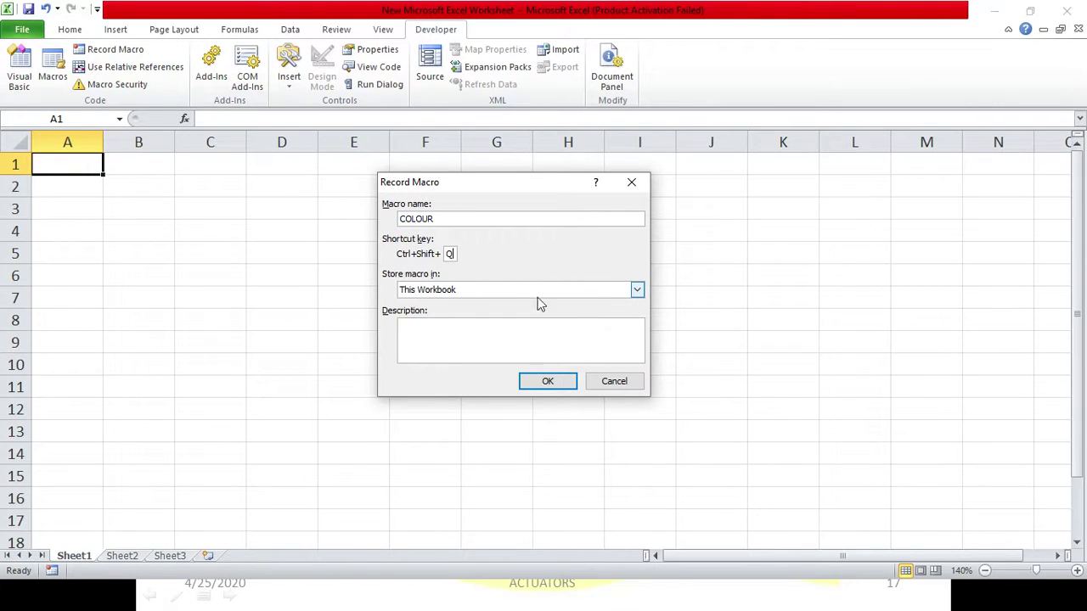
Step: Store COLOUR in This Workbook, describe it as 'editing a cell', and begin recording
left_click(637, 290)
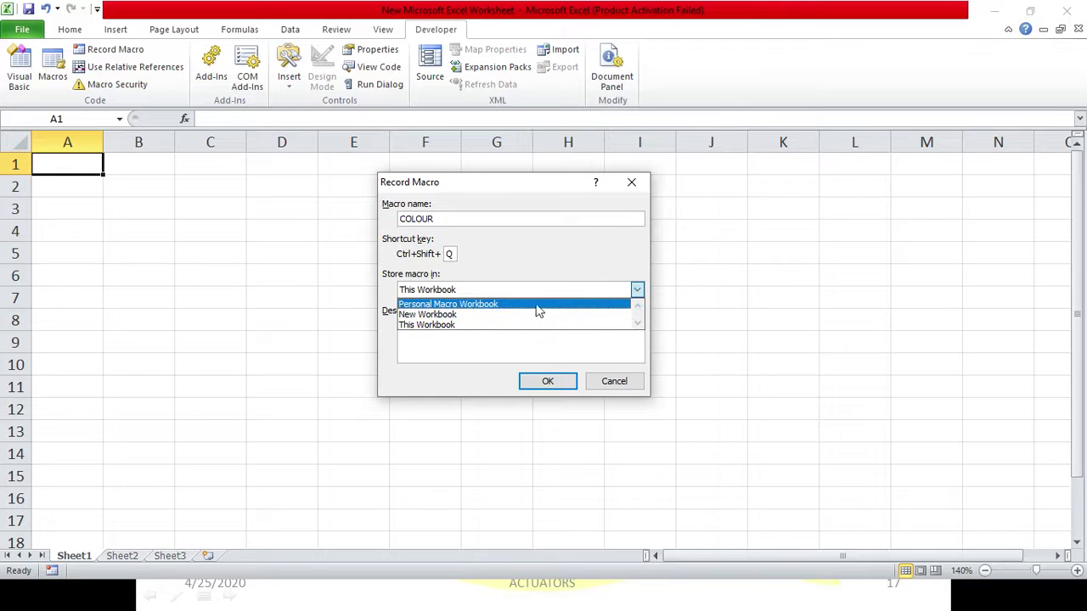
left_click(497, 324)
left_click(422, 337)
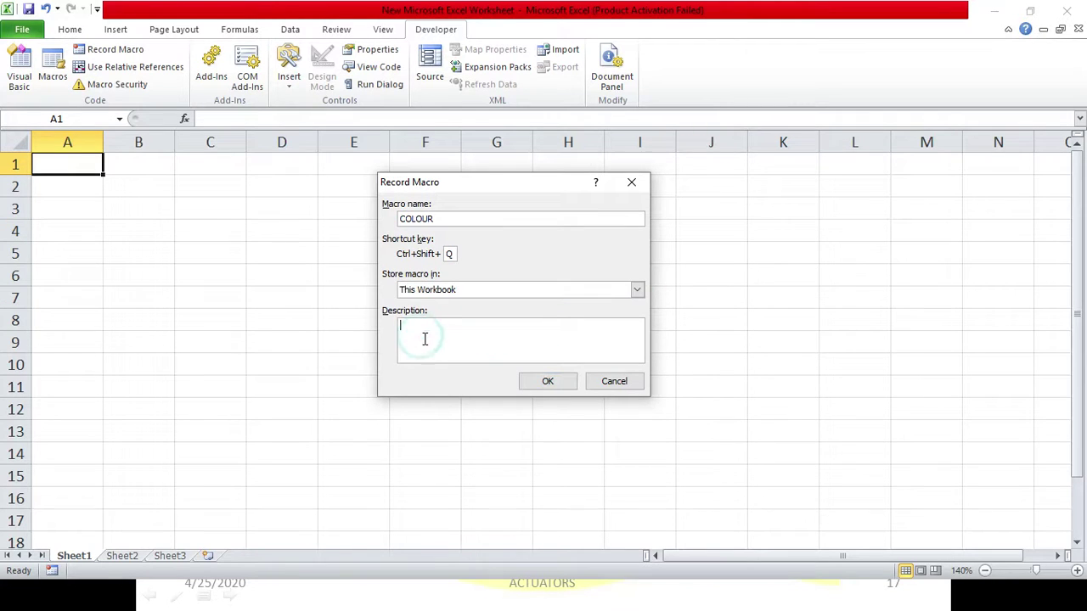
type("editing a cell.")
left_click(552, 382)
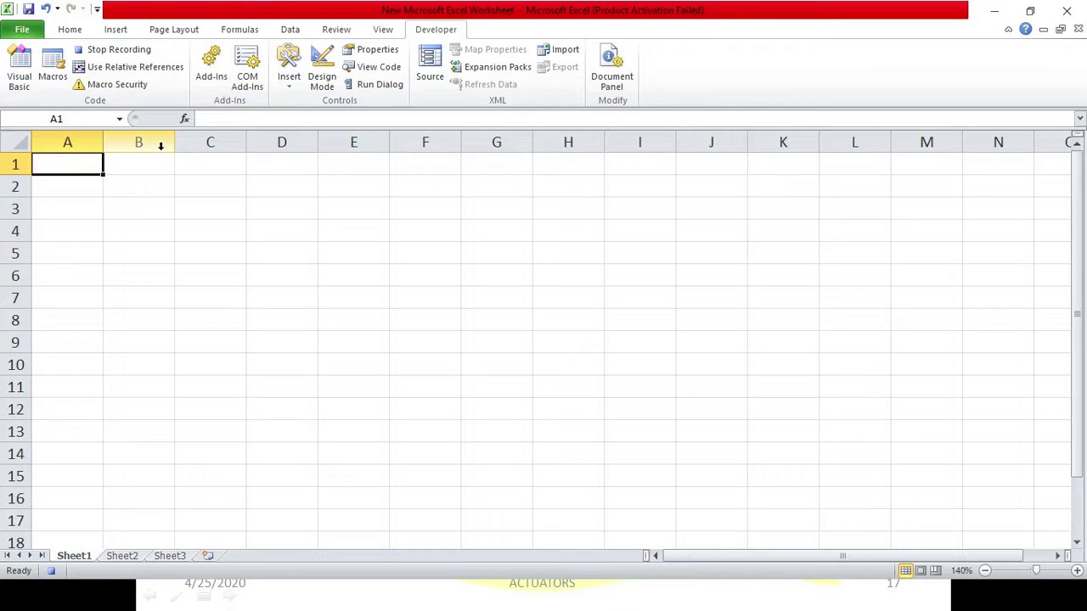
Step: Fill cell A1 with light green, then select cell D1 while recording
left_click(70, 29)
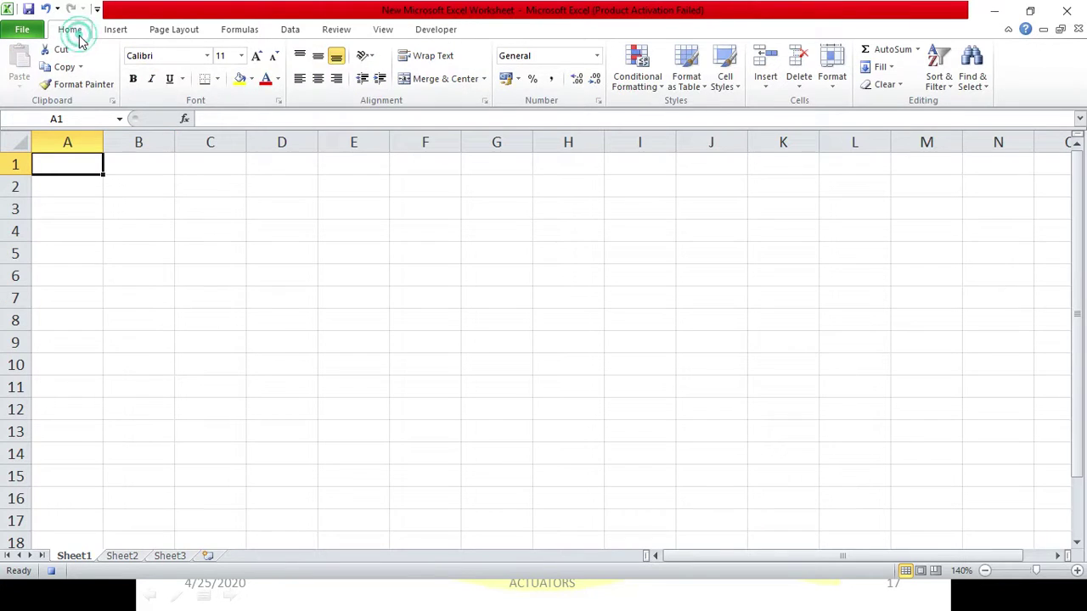
left_click(251, 80)
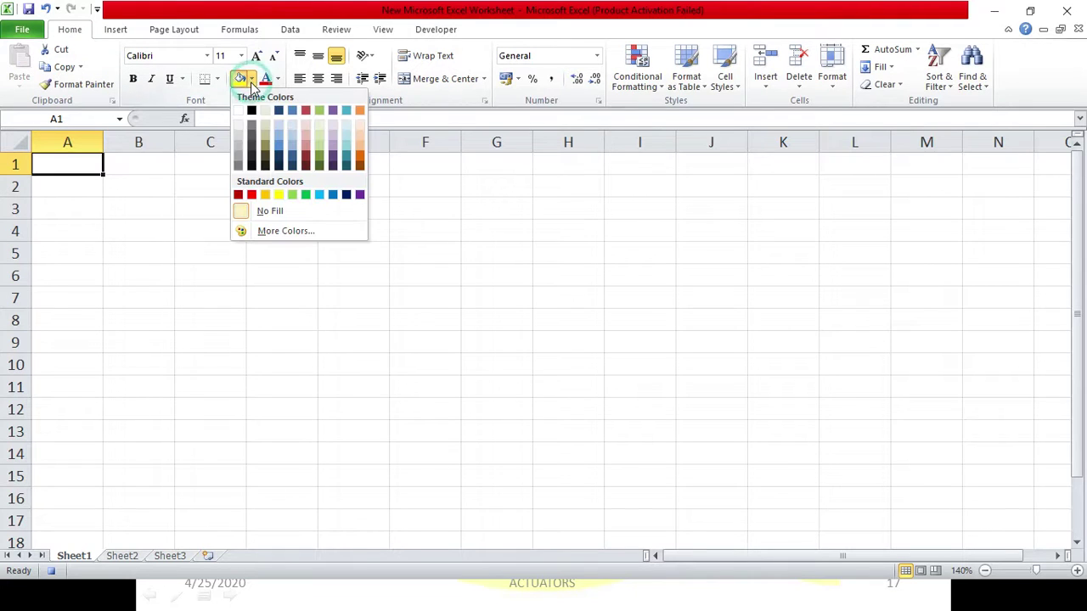
left_click(292, 195)
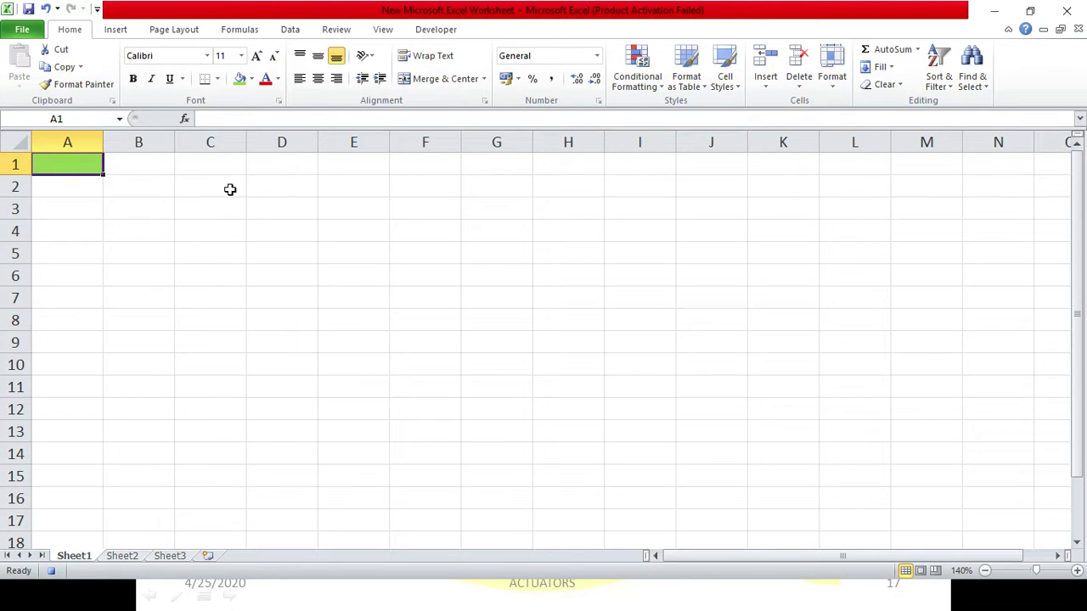
left_click(305, 161)
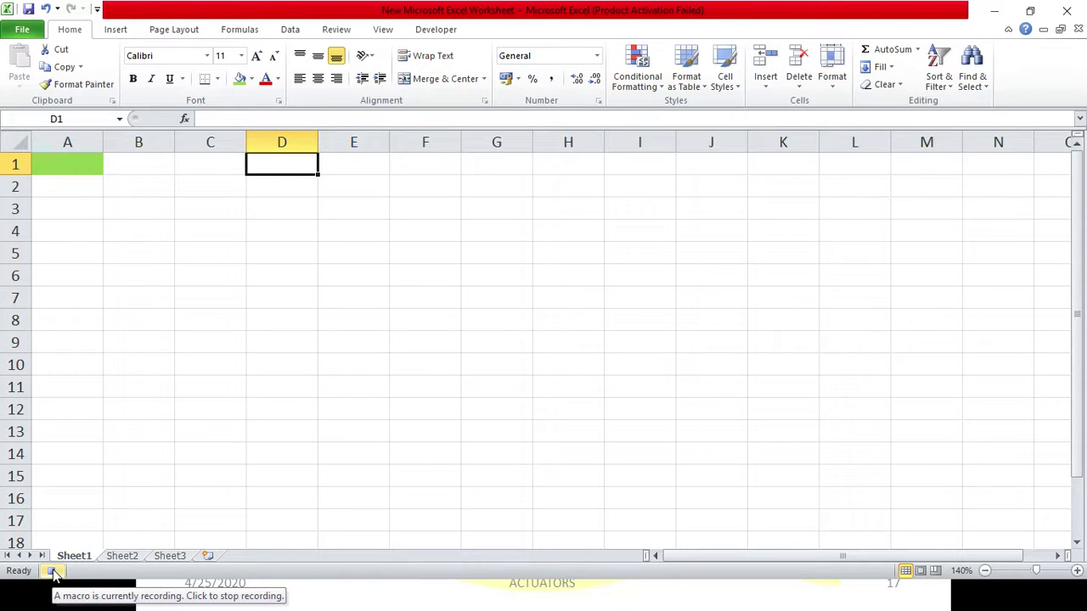
left_click(432, 28)
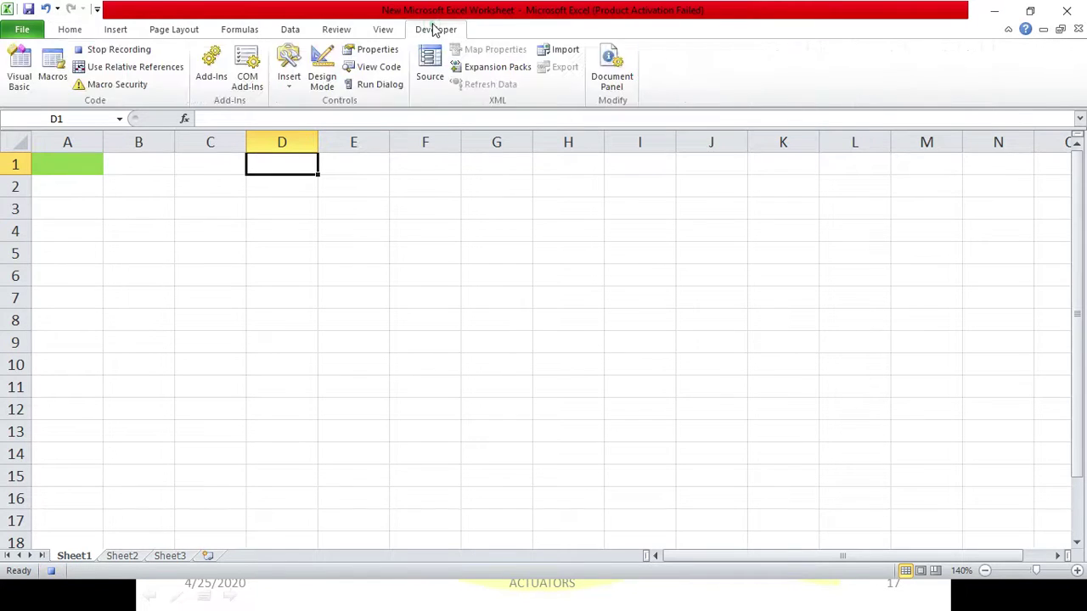
Step: Stop recording, then run the COLOUR macro on cell D4 to fill it light green
left_click(88, 56)
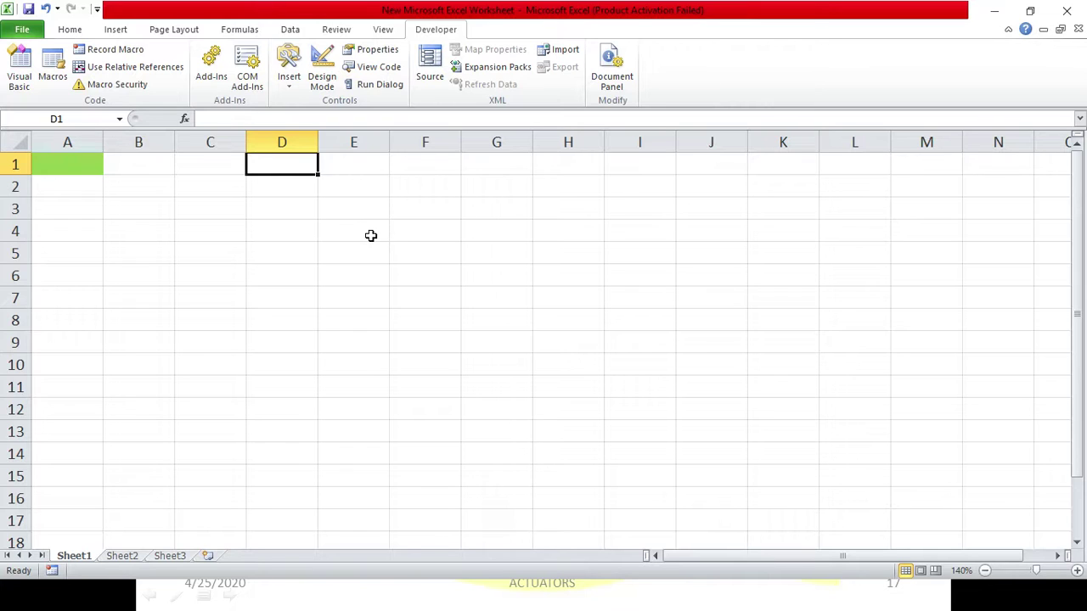
left_click(291, 226)
left_click(49, 79)
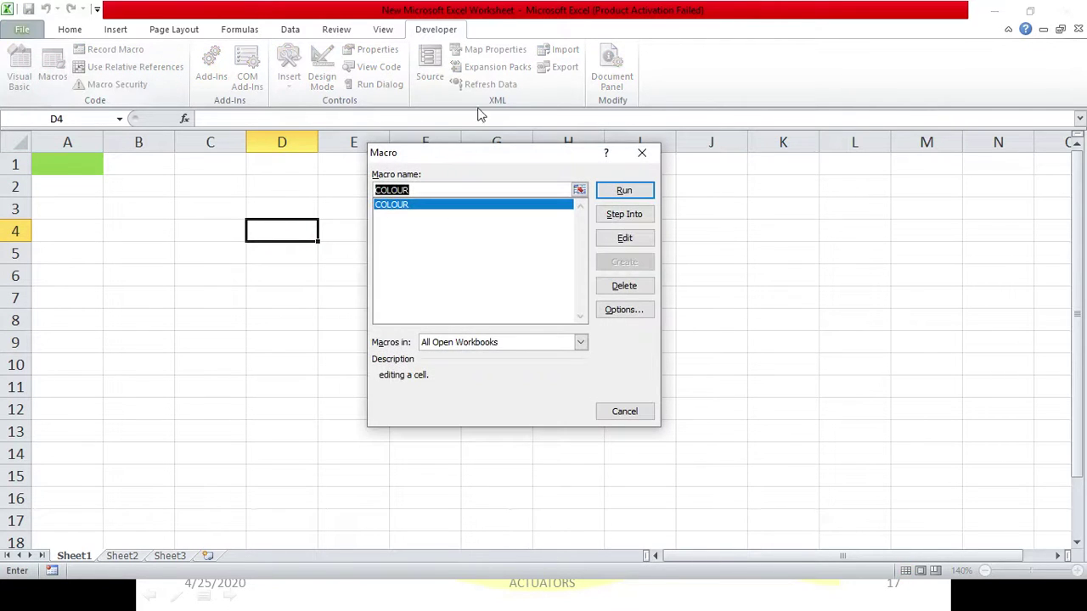
left_click_drag(474, 151, 597, 101)
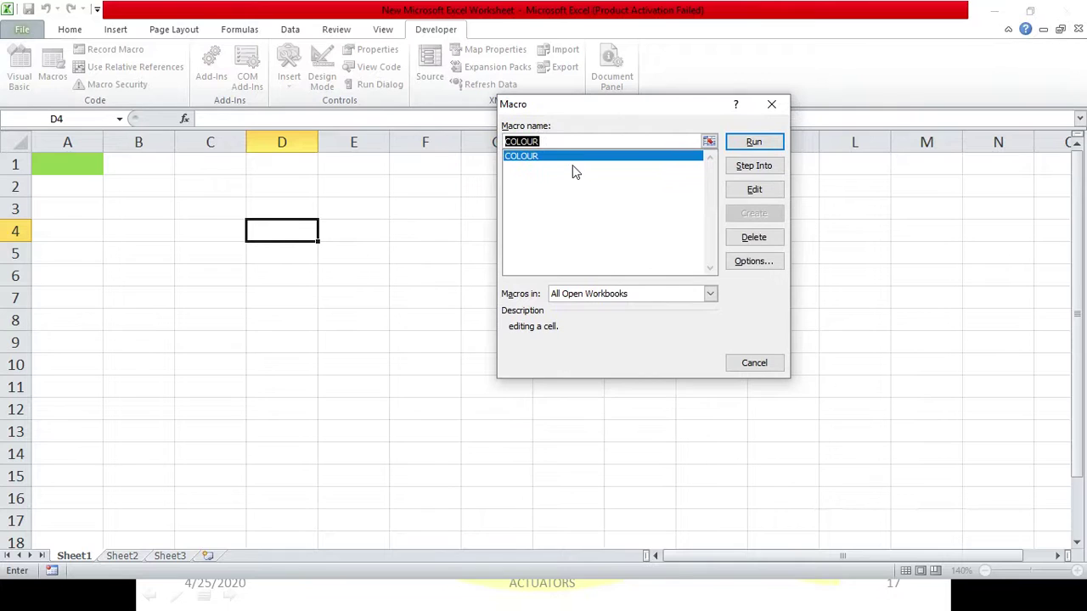
left_click(575, 158)
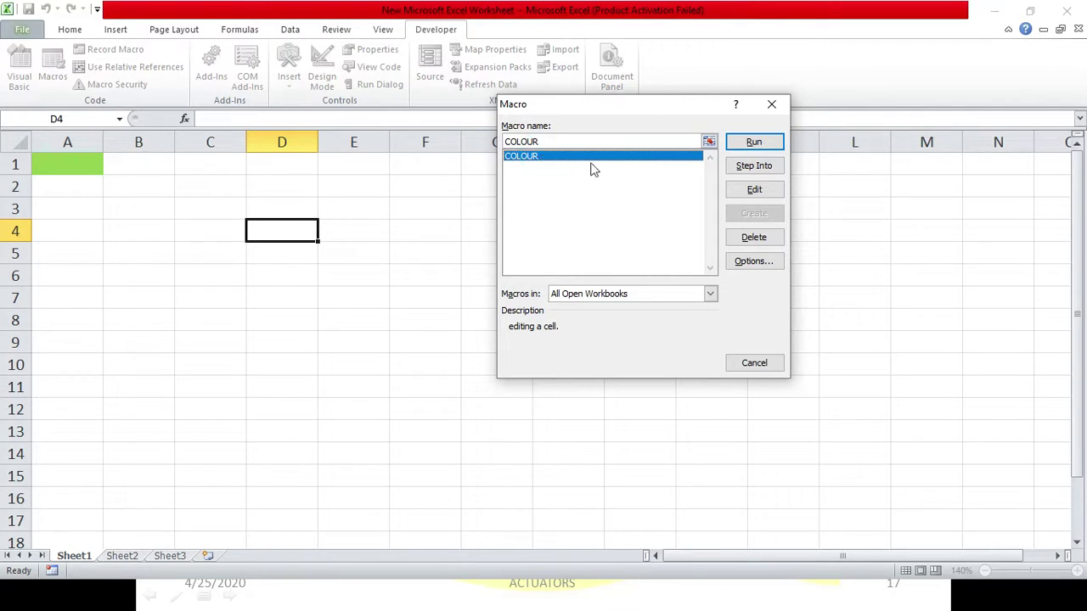
left_click(760, 147)
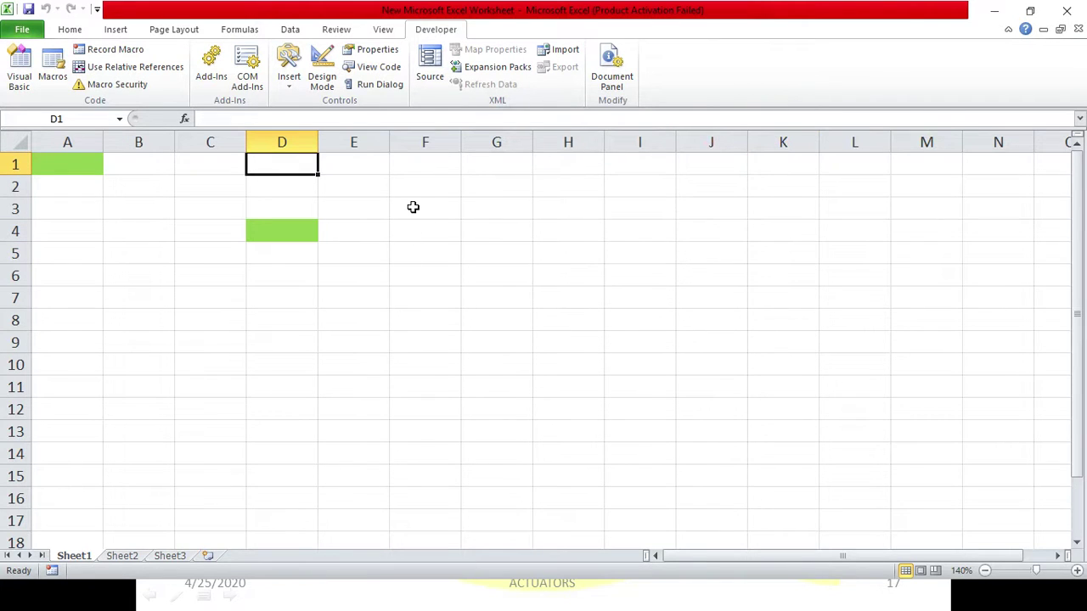
Step: Select cell G4 and run the COLOUR macro from the Macro list to fill it green
left_click(278, 238)
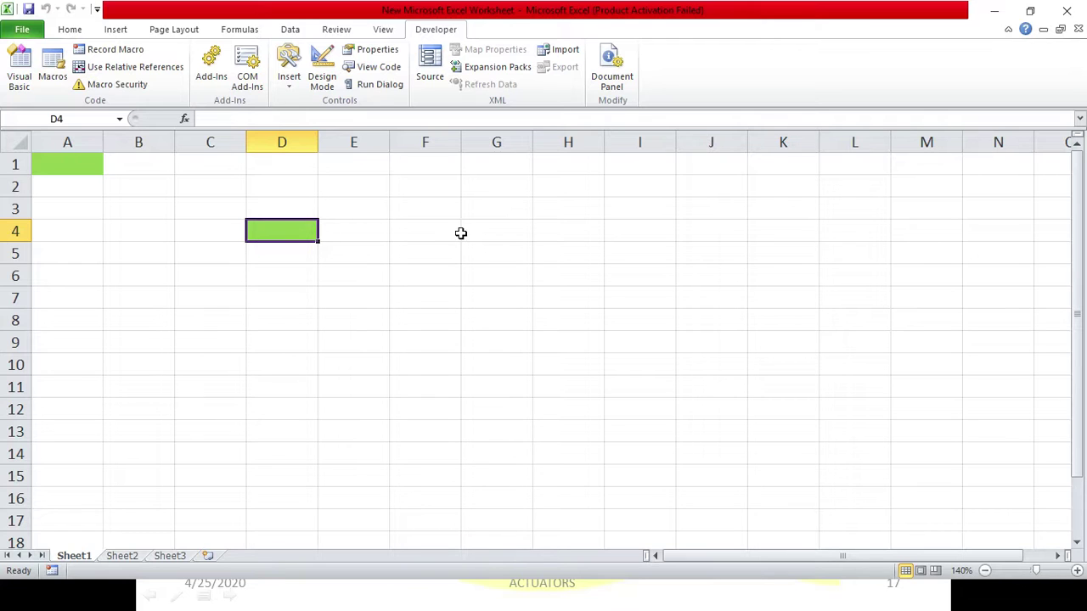
left_click(515, 227)
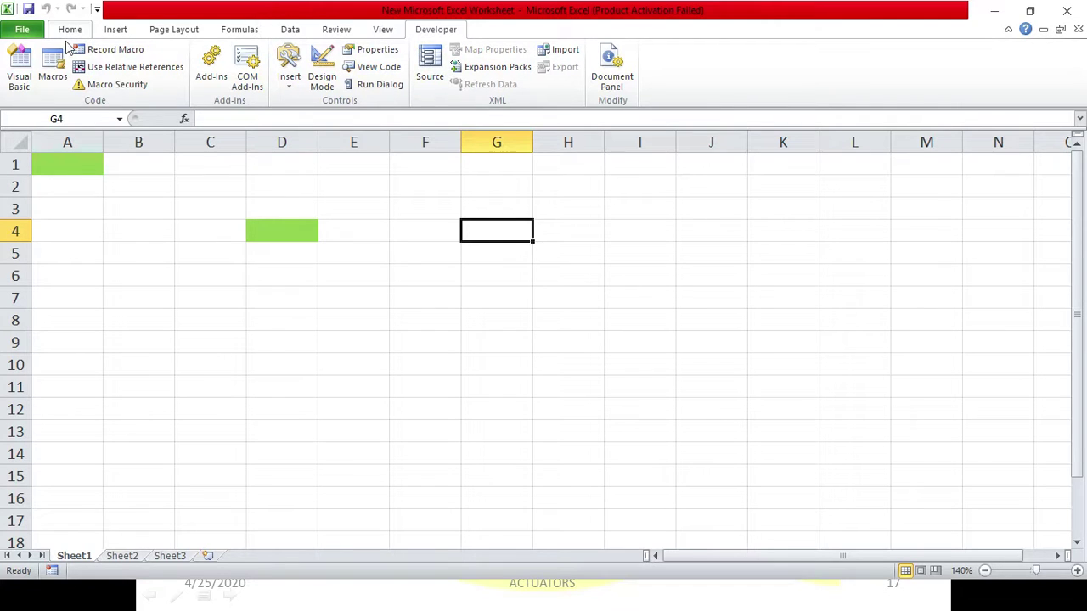
left_click(55, 72)
left_click(548, 157)
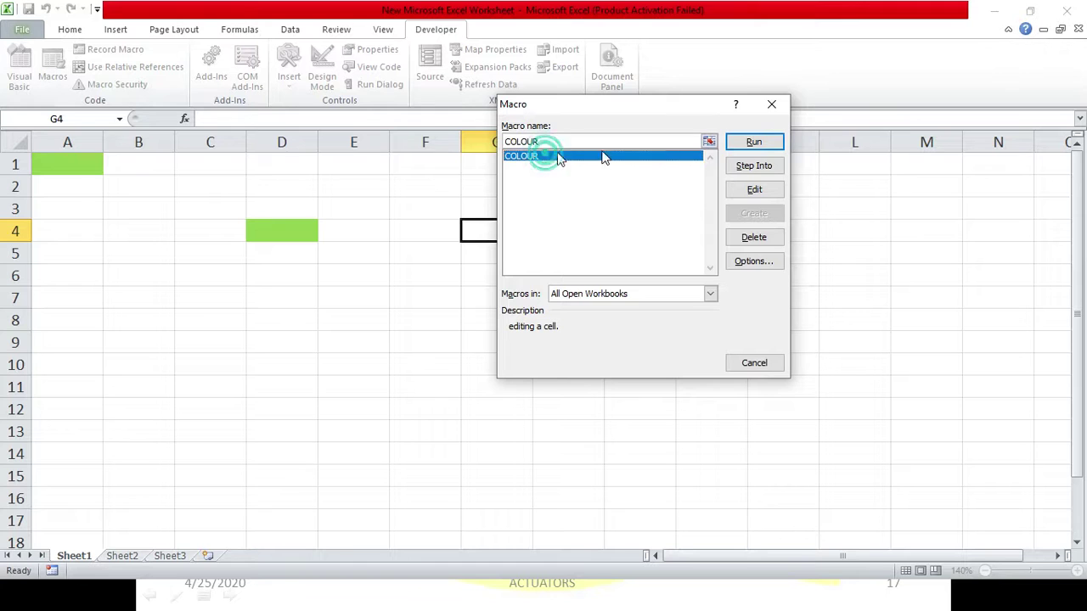
left_click(754, 142)
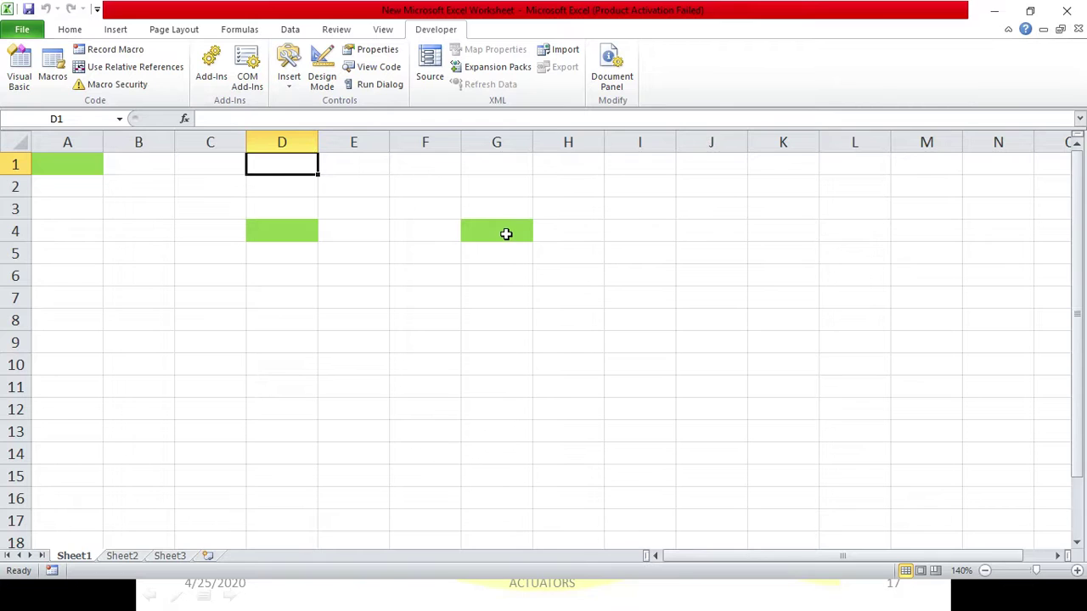
Step: Colour cell E9 green using the COLOUR macro's keyboard shortcut
left_click(287, 171)
left_click(499, 232)
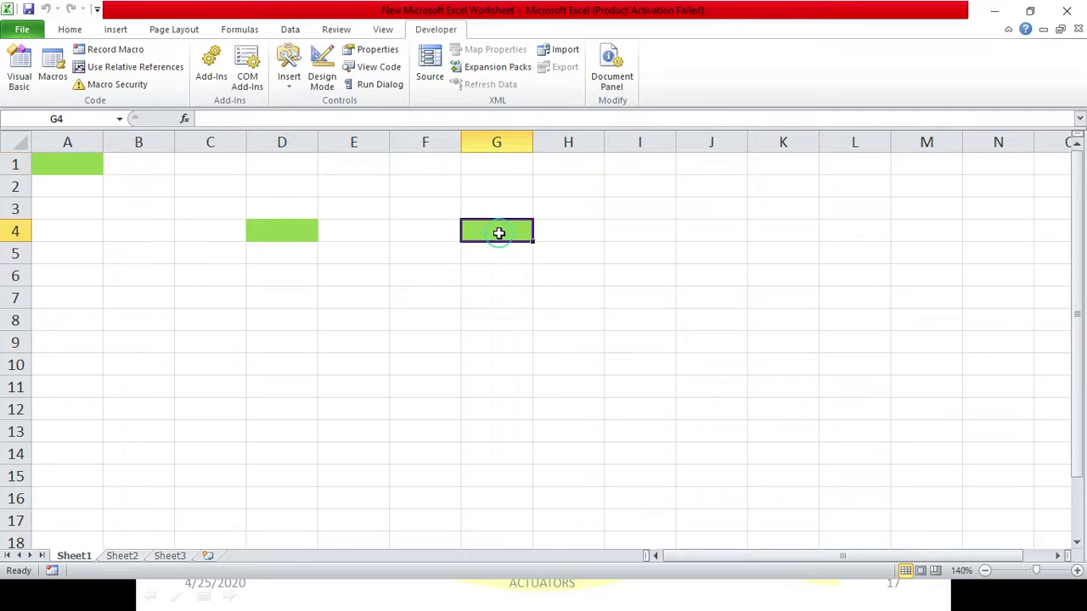
left_click(727, 228)
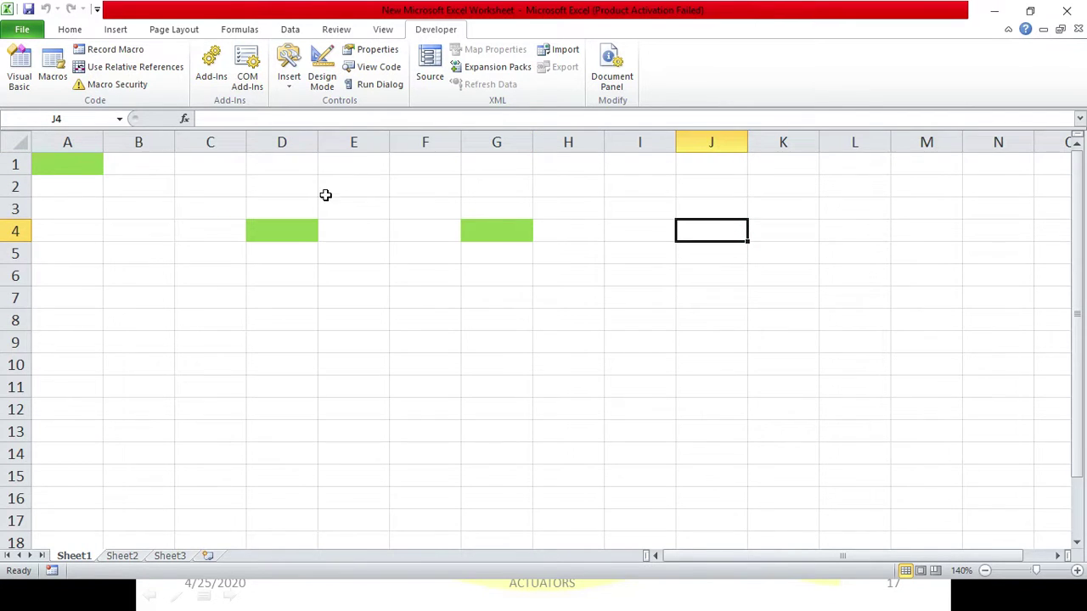
left_click(281, 163)
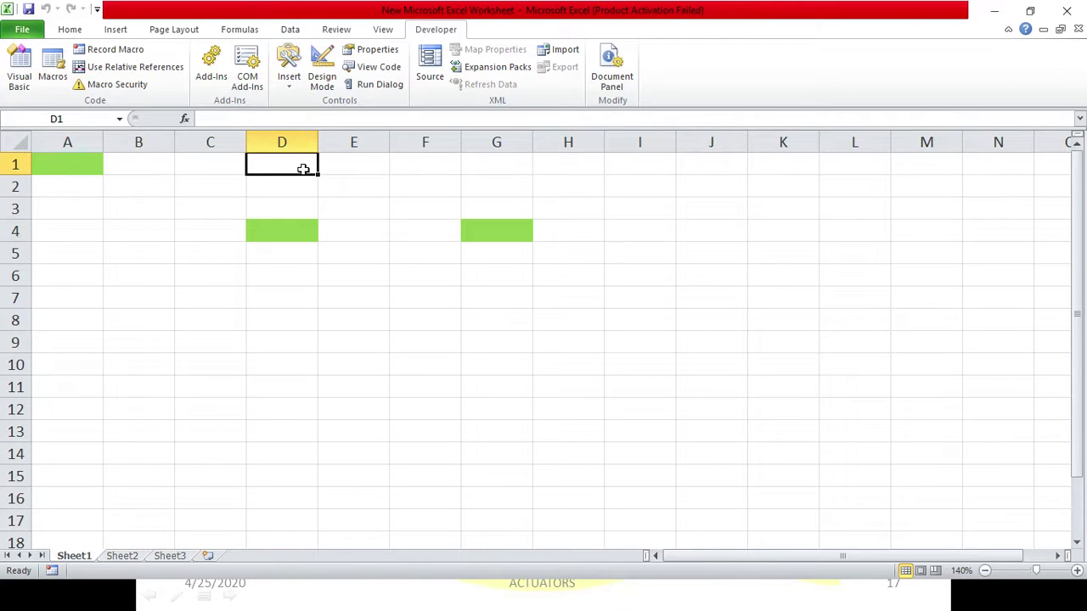
left_click(717, 228)
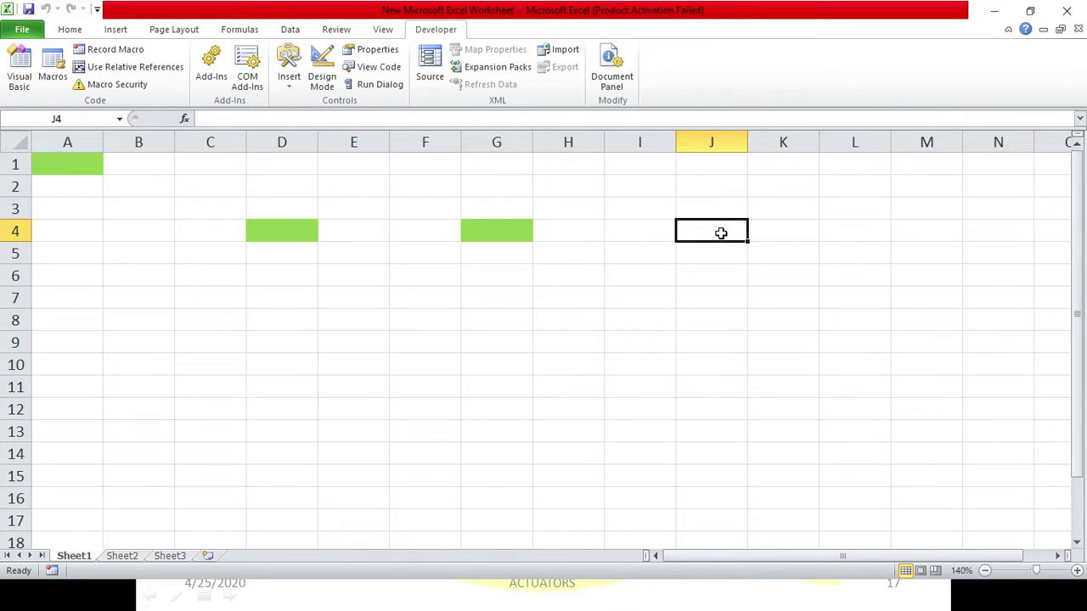
left_click(293, 169)
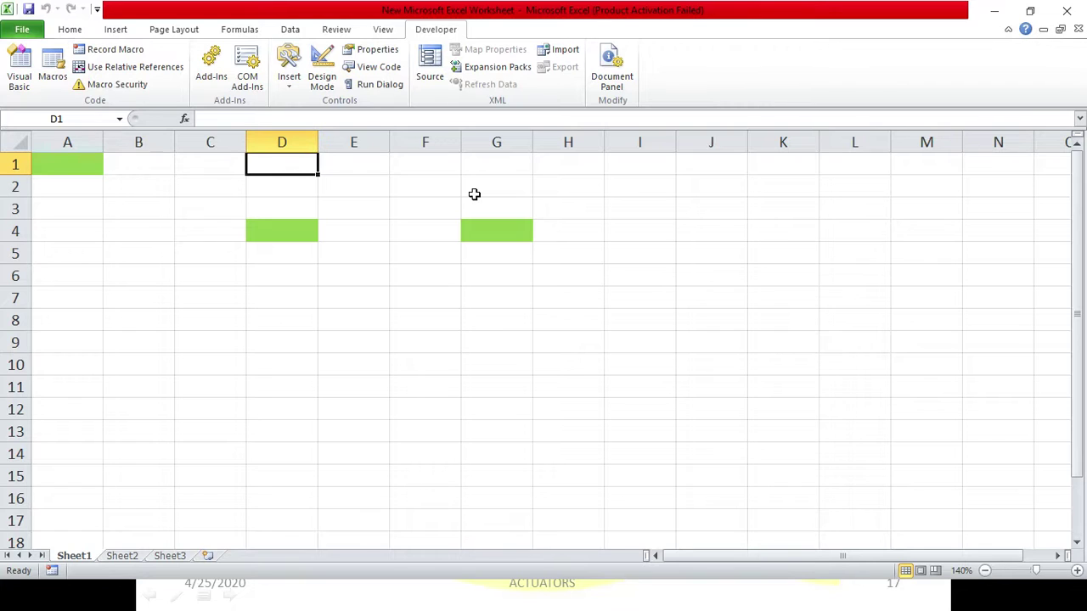
left_click(344, 343)
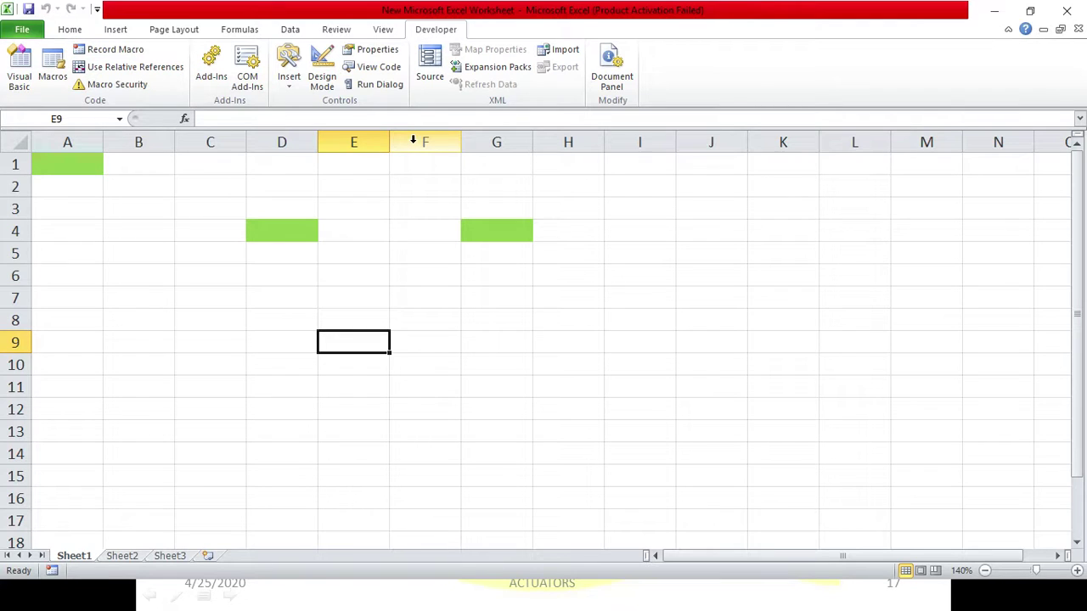
key("ctrl+shift+m")
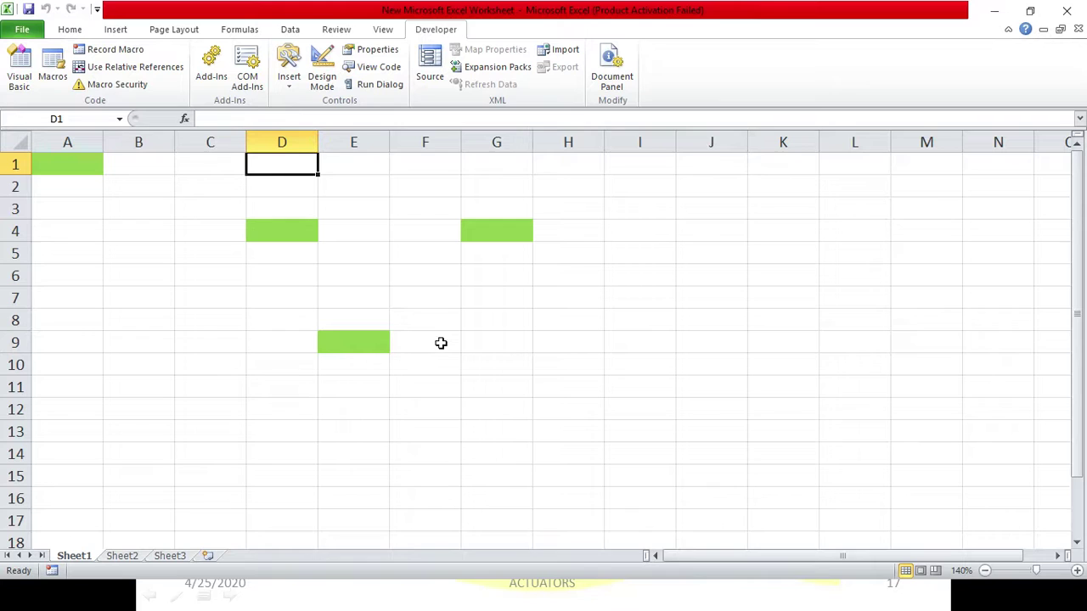
Step: Select cells E9, H9 and D13, then bring up the Macro list
left_click(382, 338)
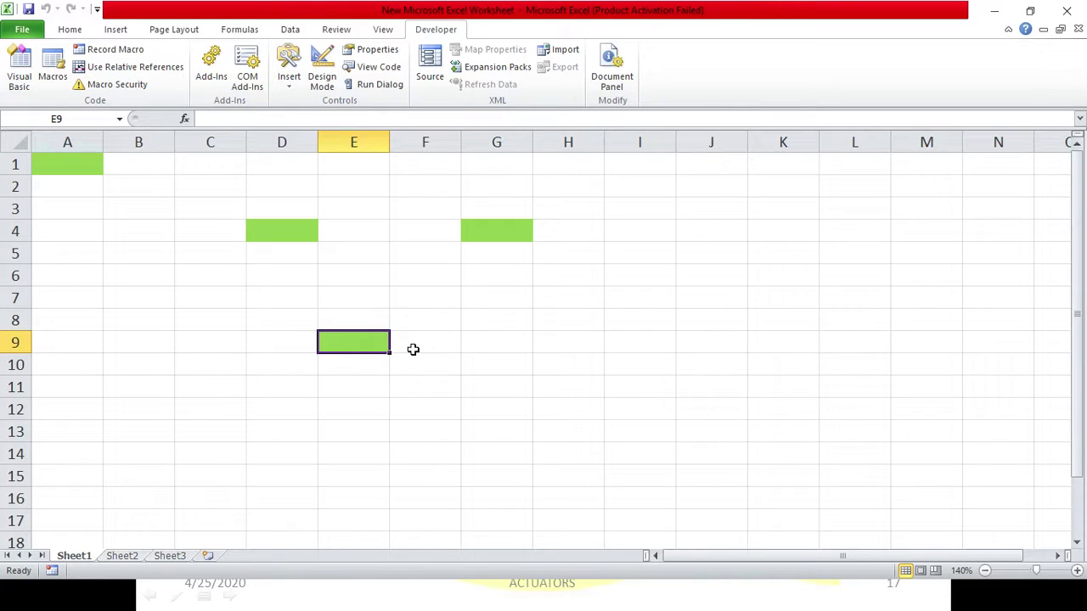
left_click(580, 340)
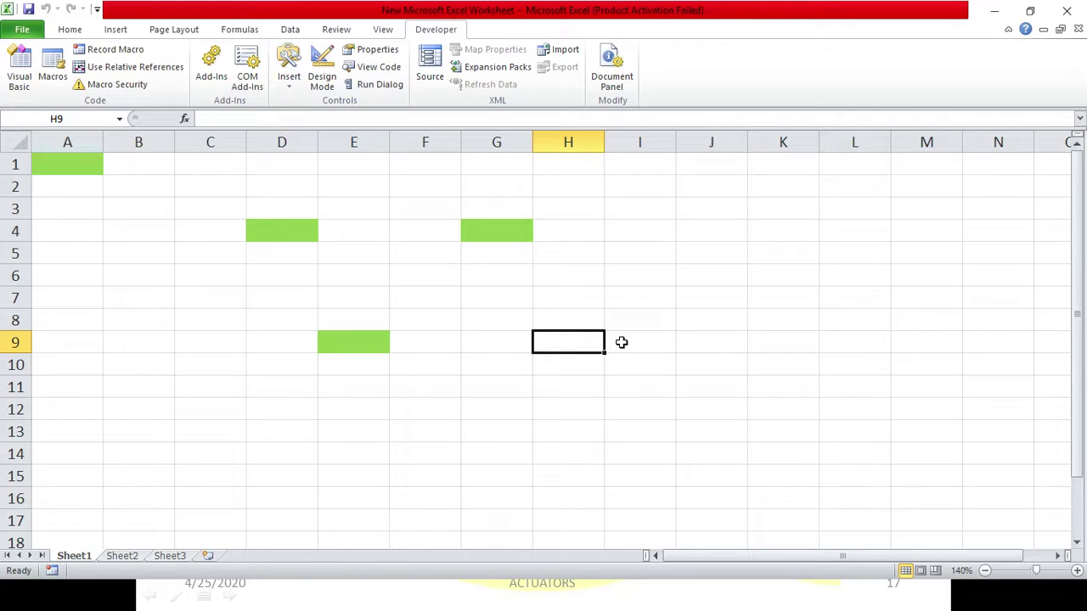
left_click(314, 438)
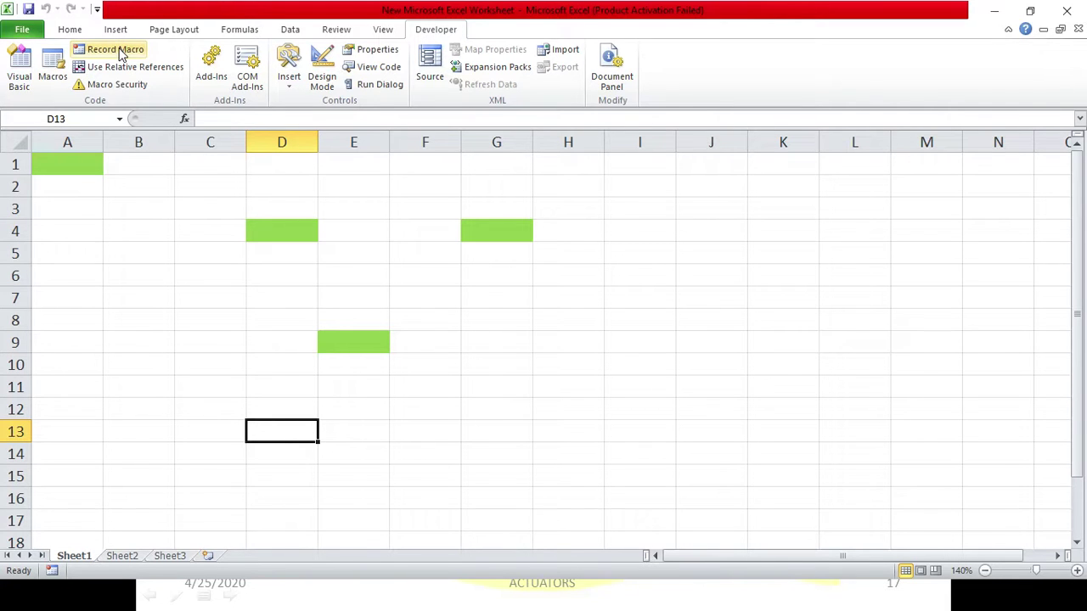
left_click(51, 75)
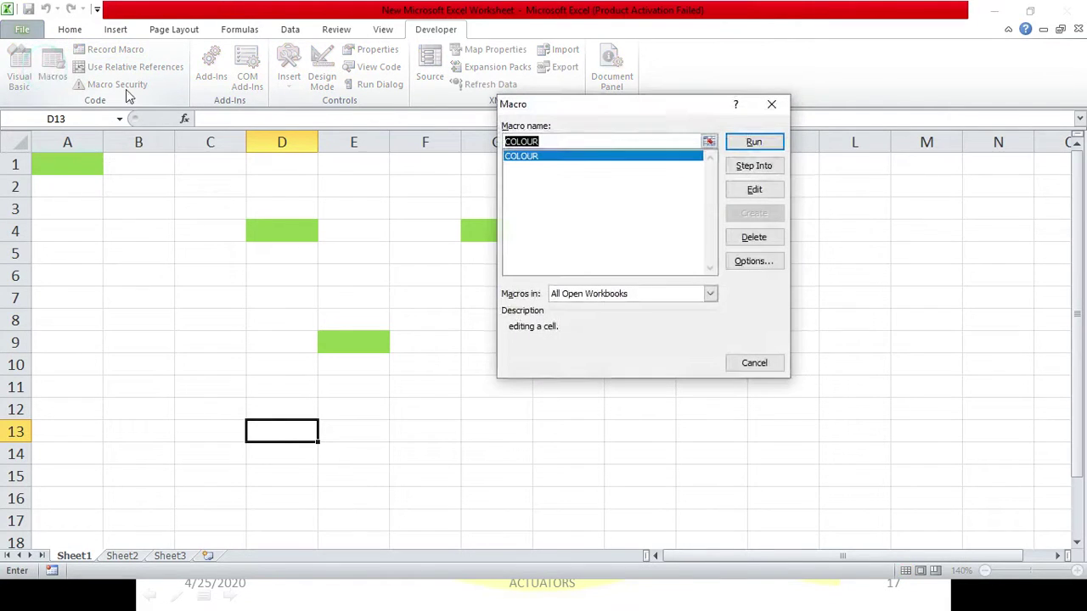
Step: Close the Macro list without running COLOUR, select D1, and move to Sheet2
left_click(578, 160)
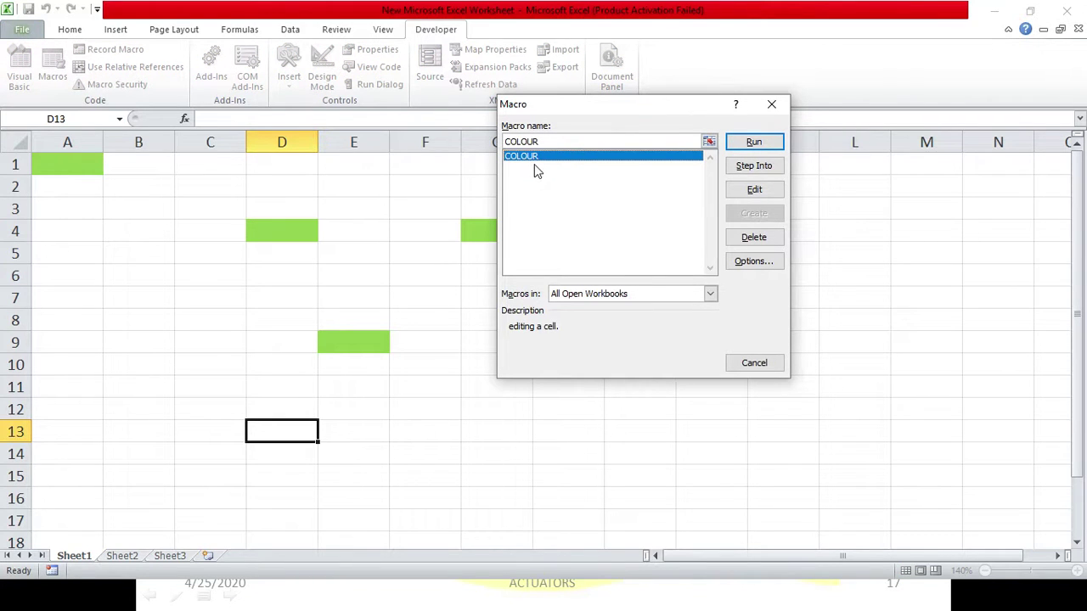
left_click(779, 107)
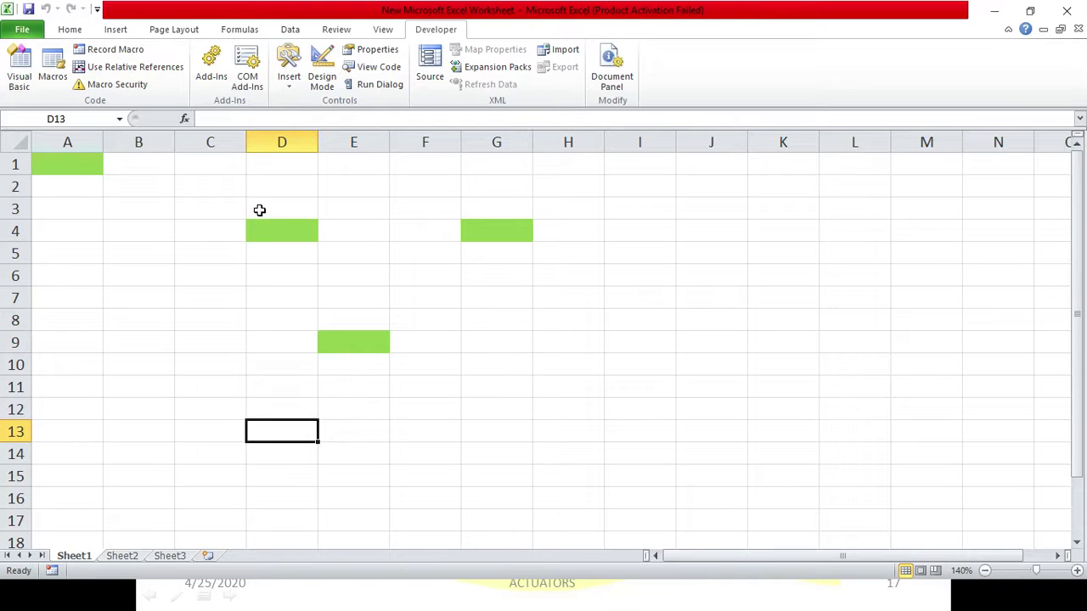
left_click(306, 162)
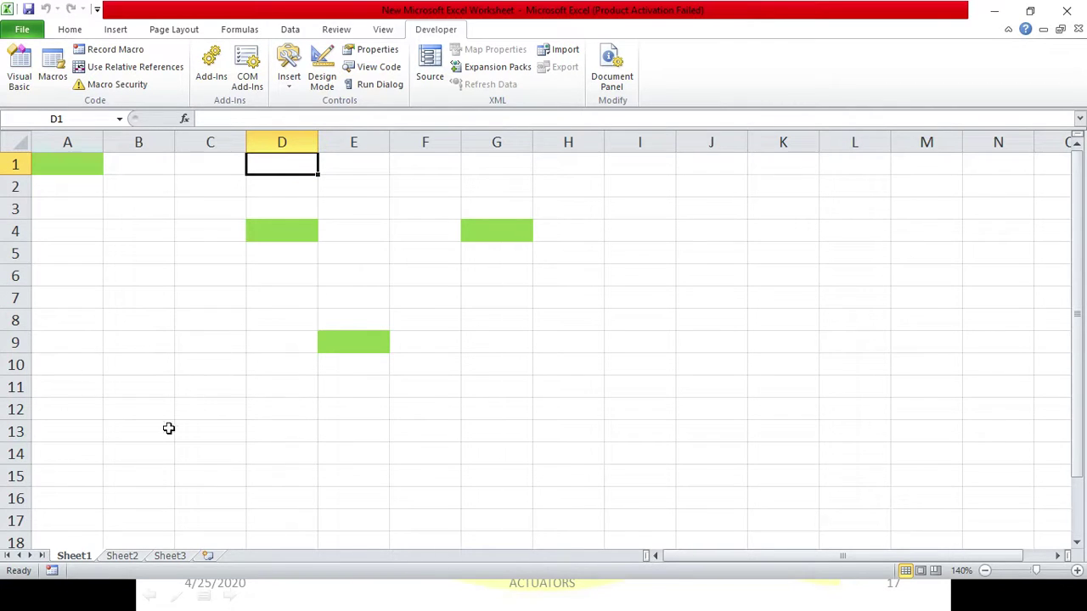
left_click(121, 556)
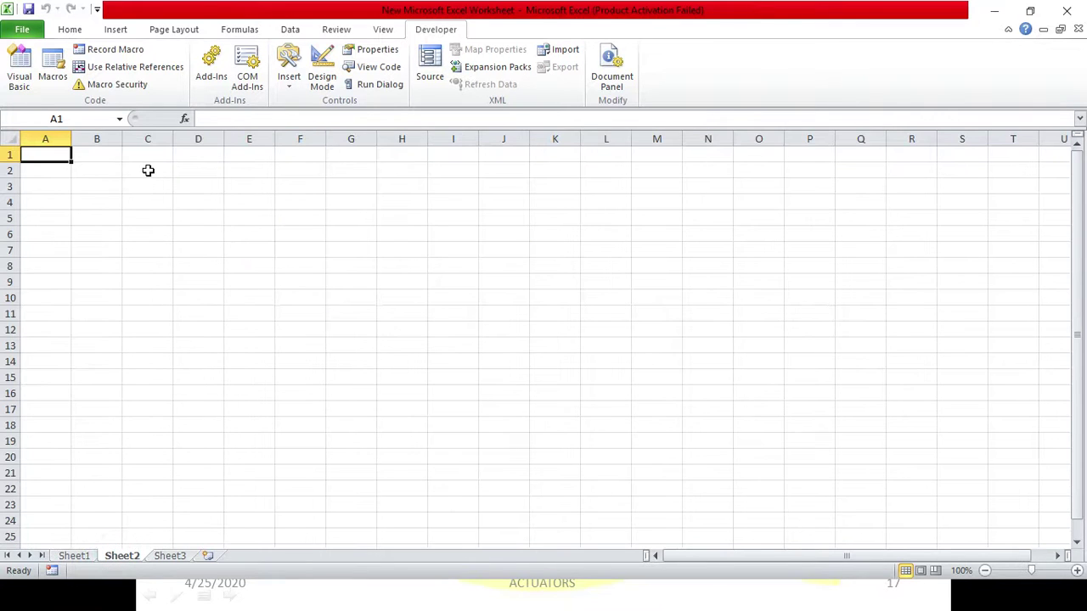
Step: Zoom the sheet to 140%, turn on Use Relative References, and begin a new macro recording
left_click(1077, 571)
left_click(1077, 570)
left_click(1076, 571)
left_click(1076, 571)
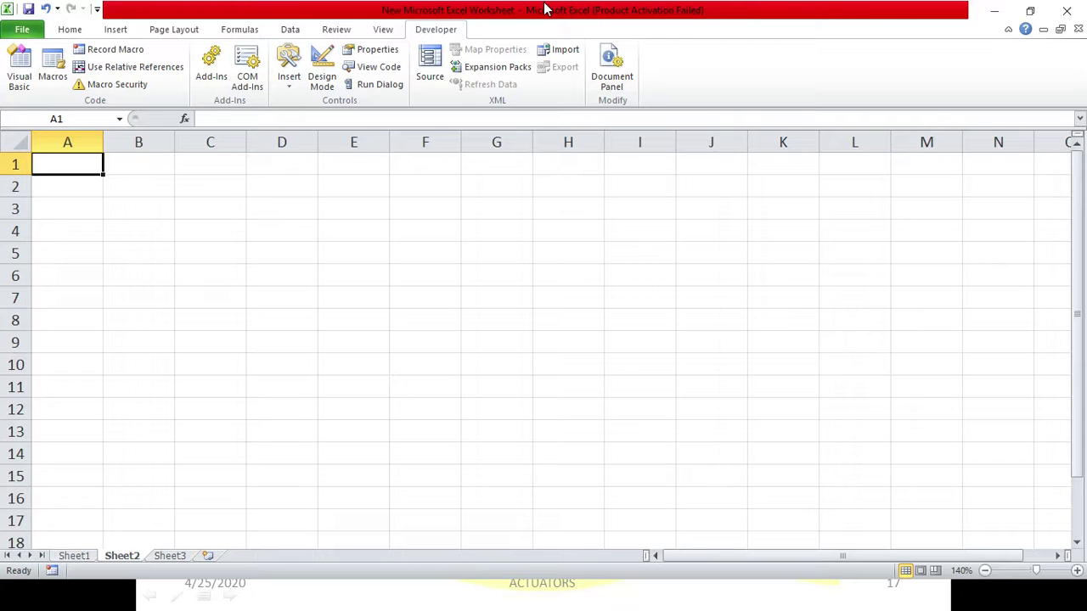
left_click(128, 71)
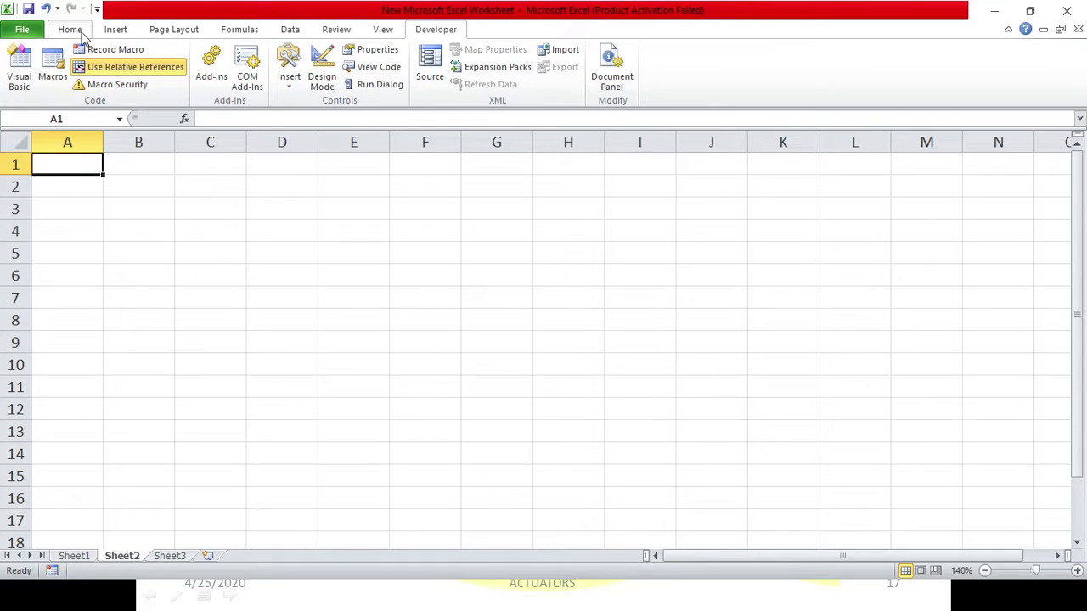
left_click(136, 50)
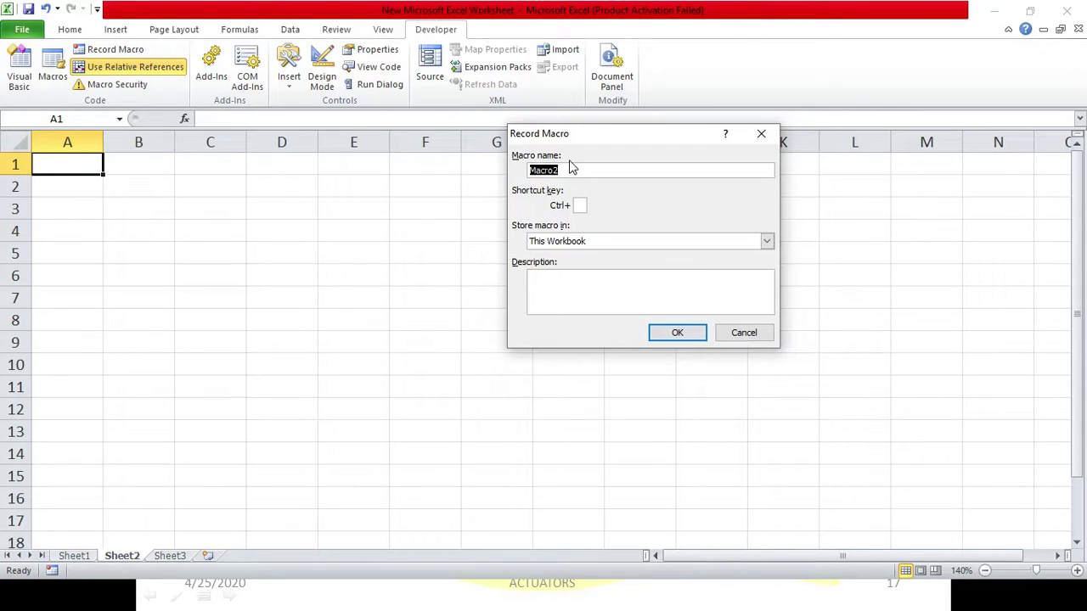
Step: Name the macro 'colour 2' with shortcut Ctrl+Shift+W and description 'using relative referencing'
type("colour")
left_click(582, 207)
type("W")
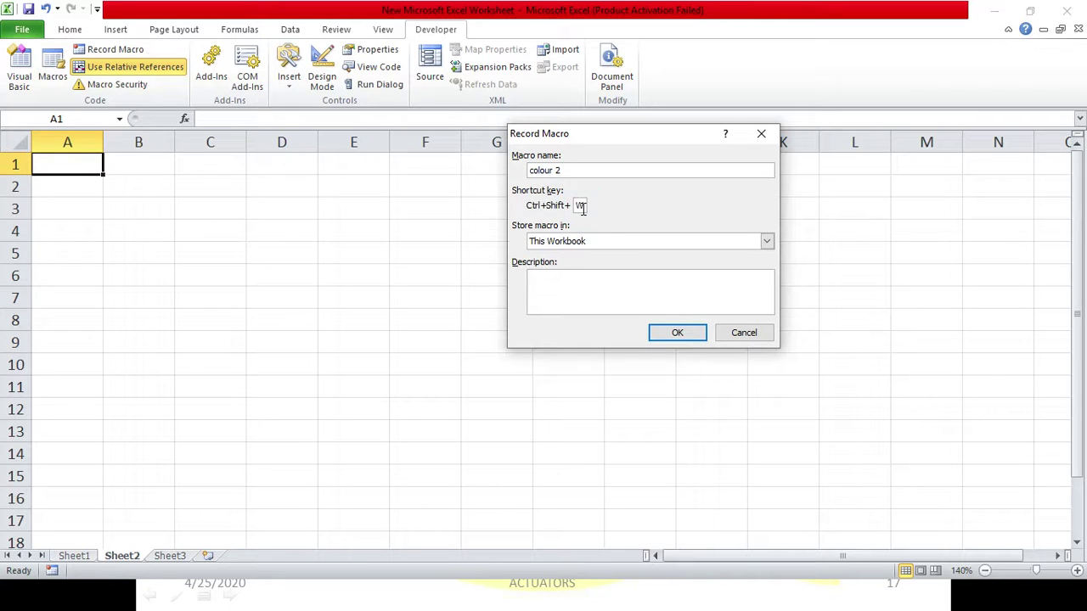
left_click(585, 271)
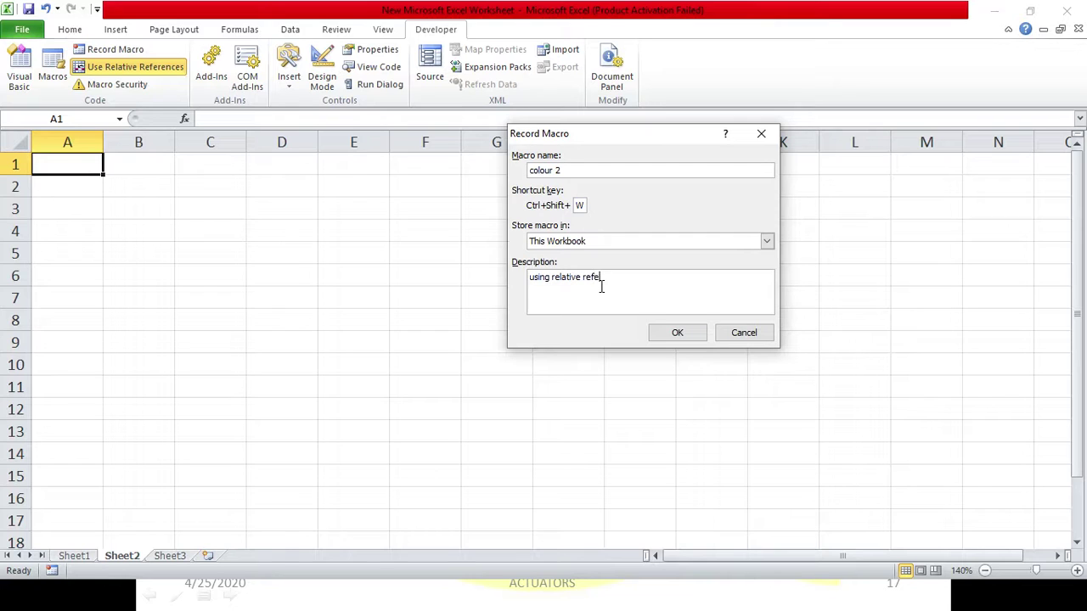
type("using relative referncing")
left_click(601, 276)
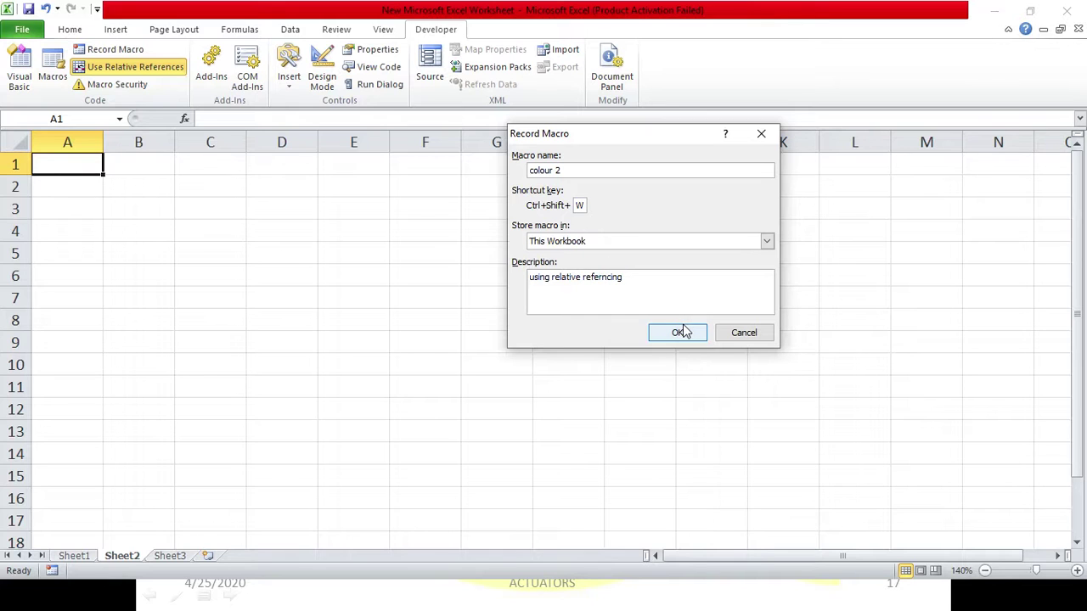
type("e")
left_click(682, 332)
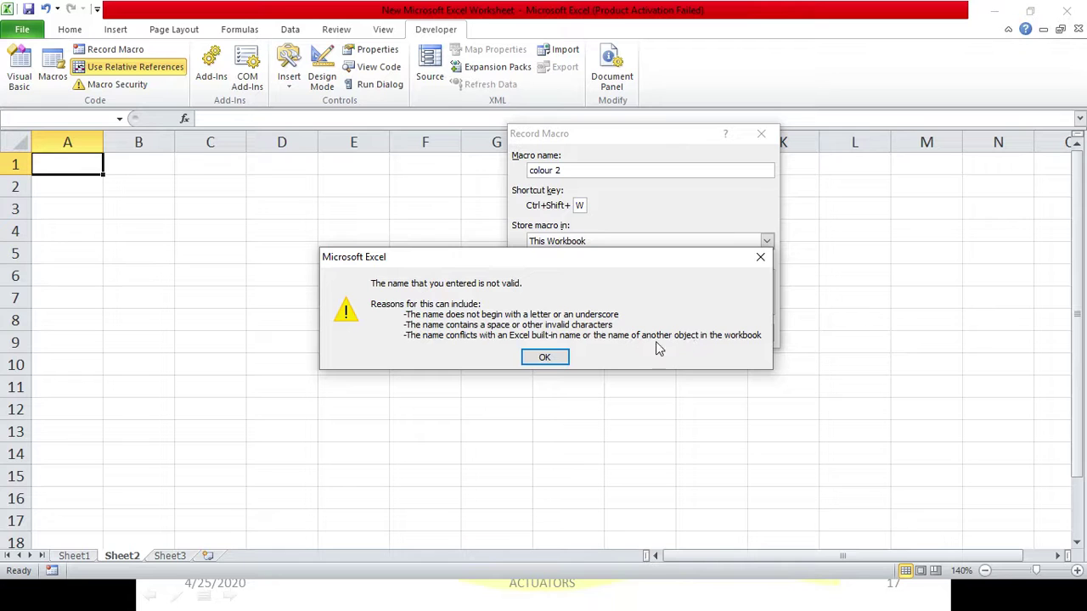
Step: Correct the invalid macro name to colour_2 and start recording
left_click(552, 359)
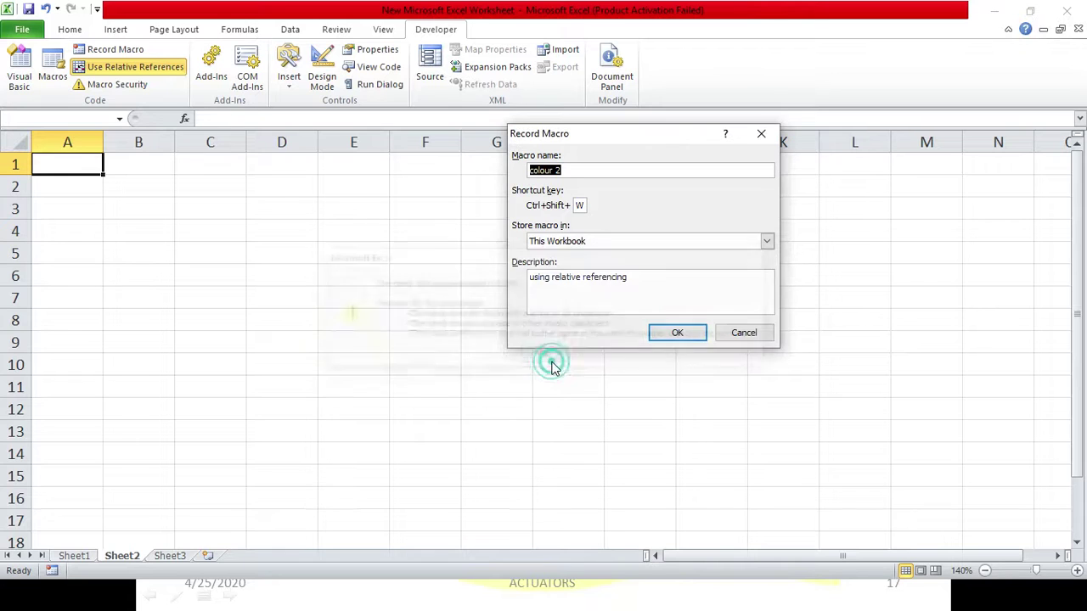
left_click(556, 171)
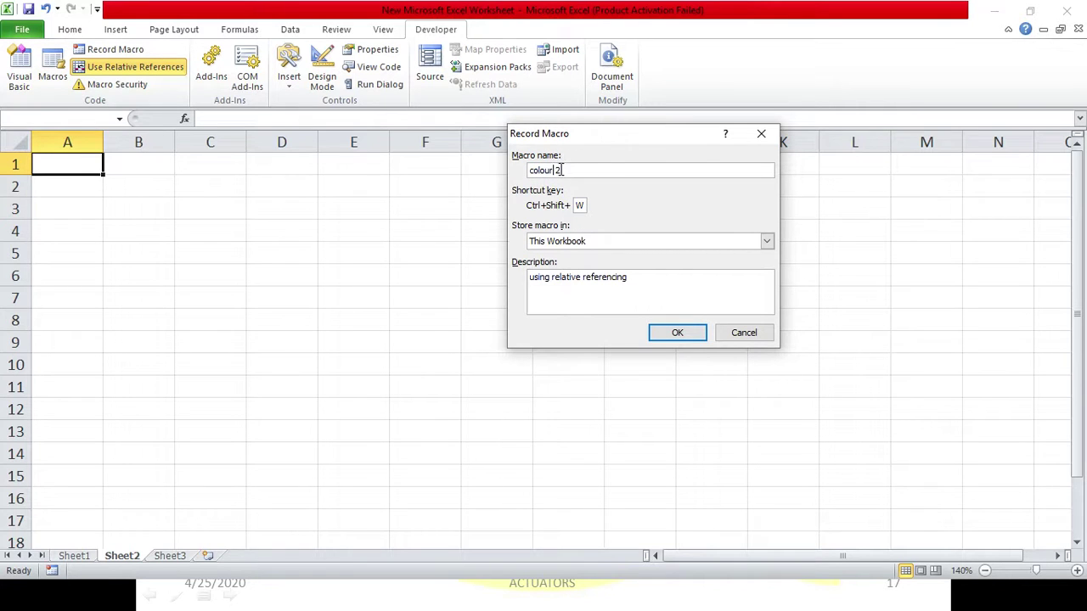
key("BackSpace")
type("_")
left_click(699, 332)
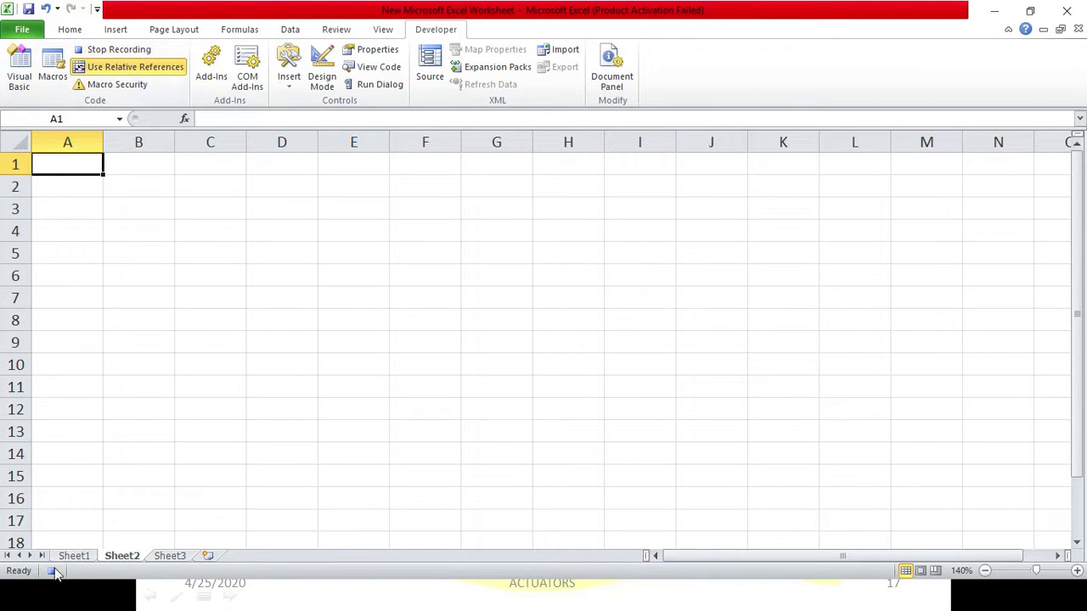
Step: Fill cell A1 light green and move the selection to D1
left_click(71, 36)
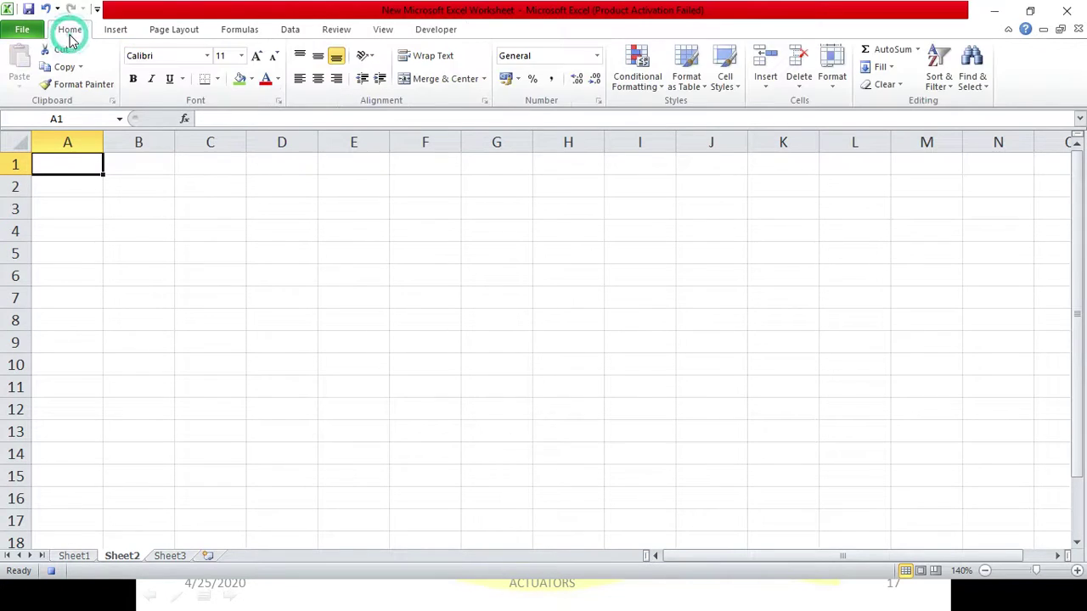
left_click(240, 81)
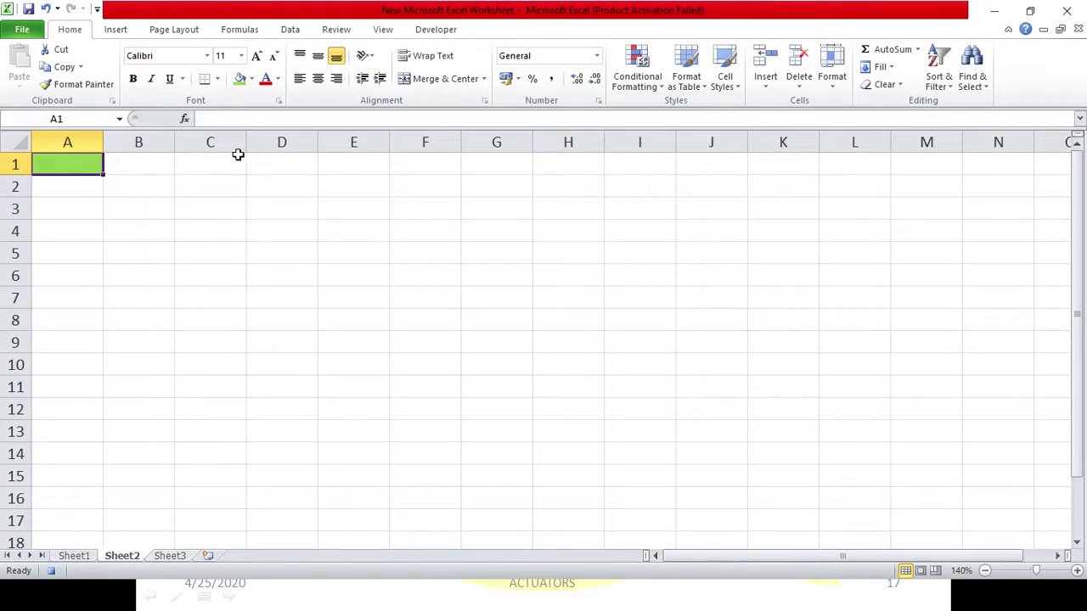
left_click(284, 161)
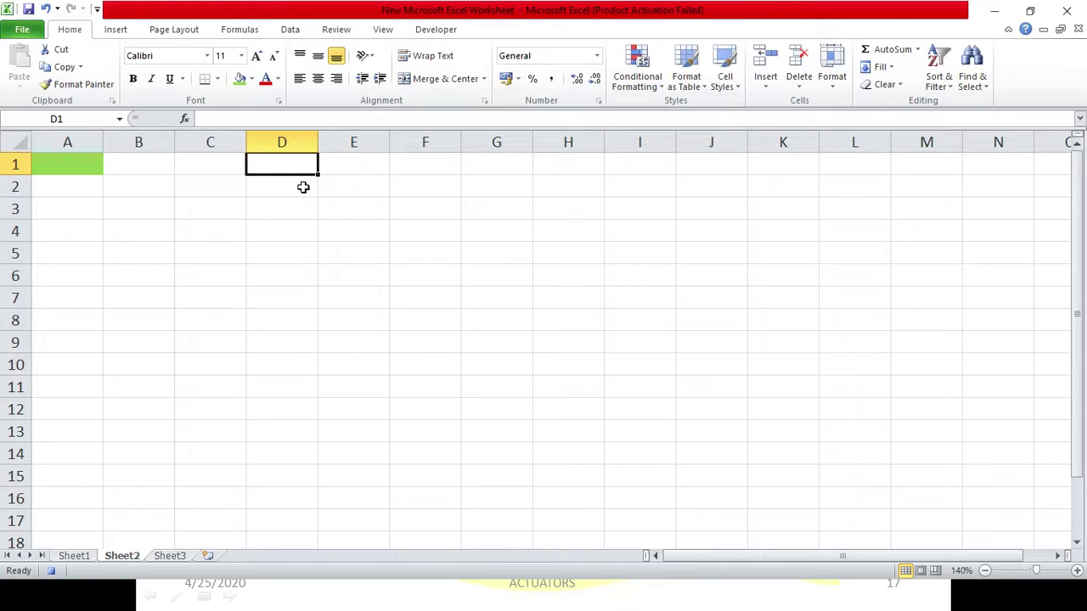
Step: Stop recording colour_2 and select E5 as the next starting cell
left_click(450, 29)
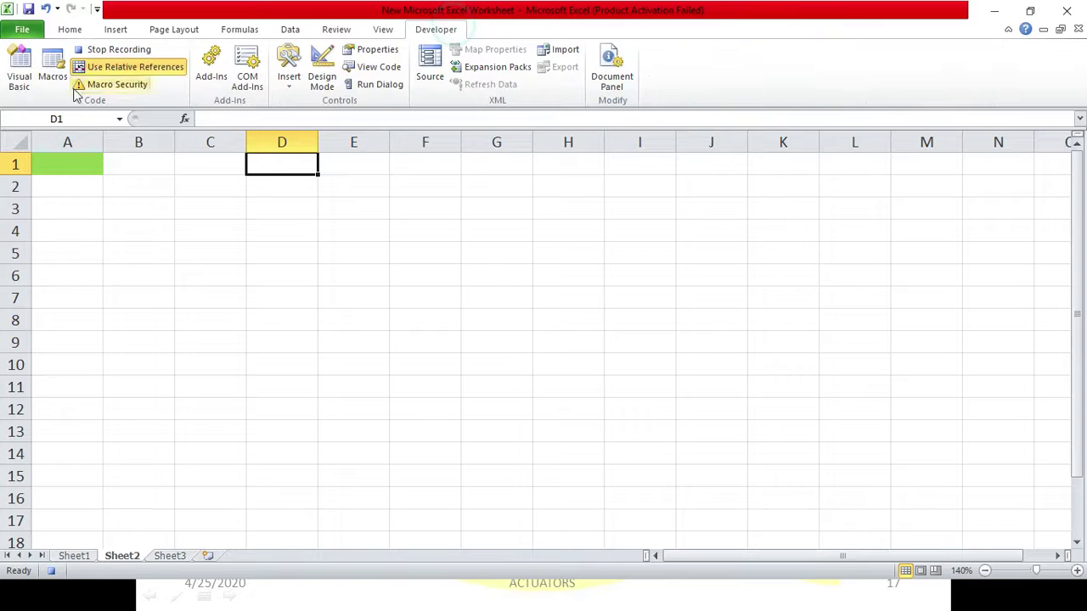
left_click(143, 50)
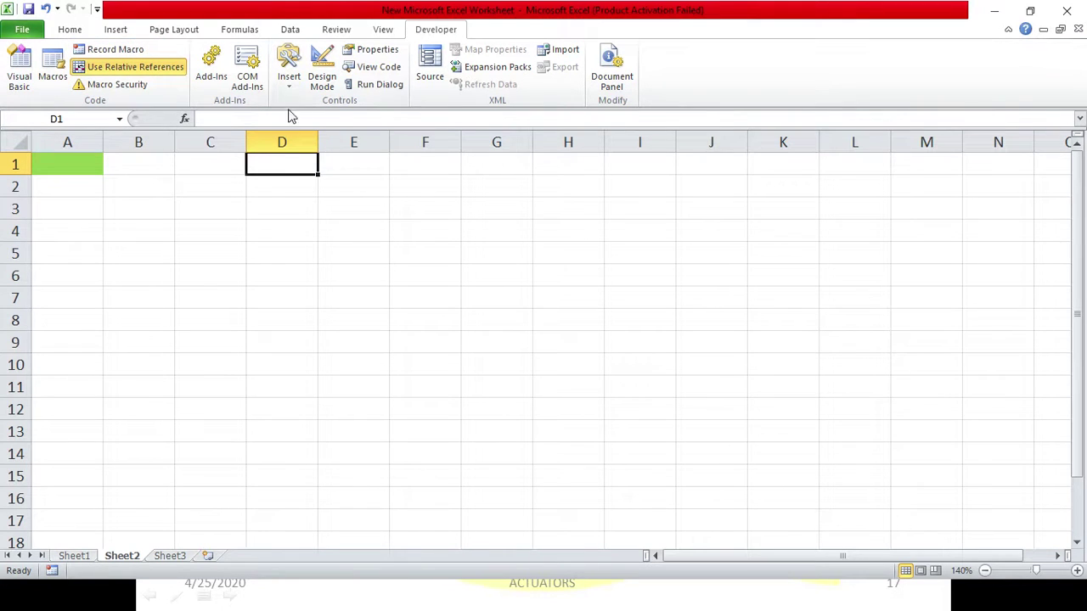
left_click(359, 246)
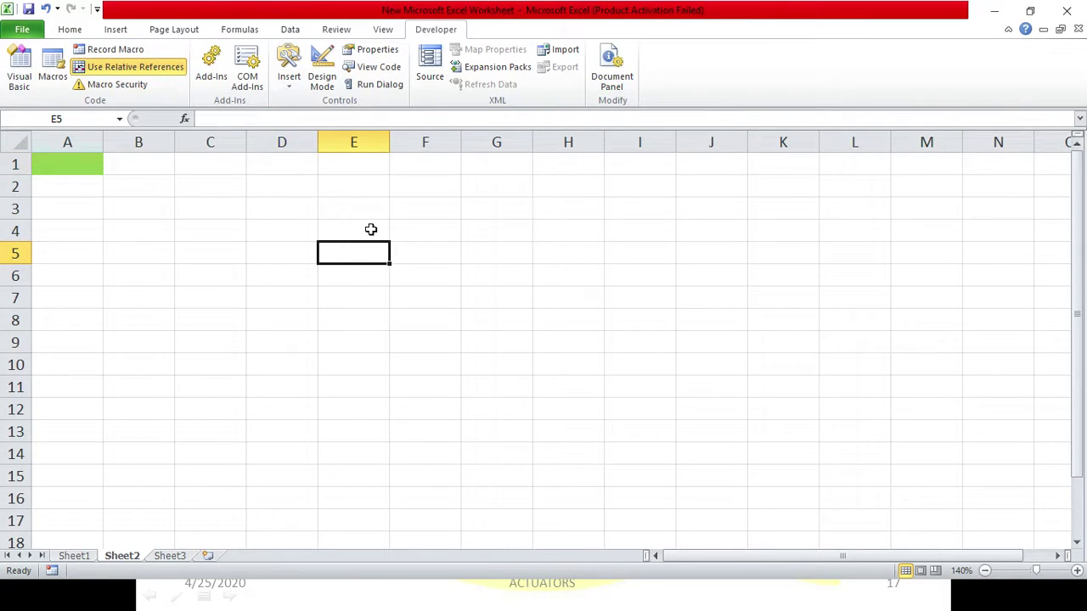
Step: Run colour_2 from E5 so it turns green, then switch relative references off
left_click(52, 68)
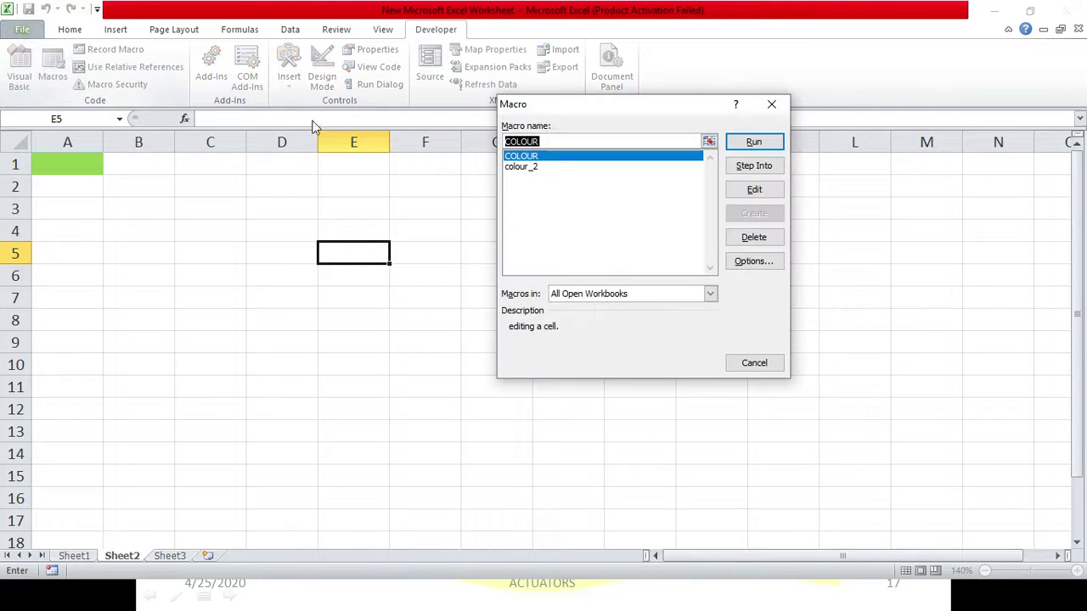
left_click(530, 167)
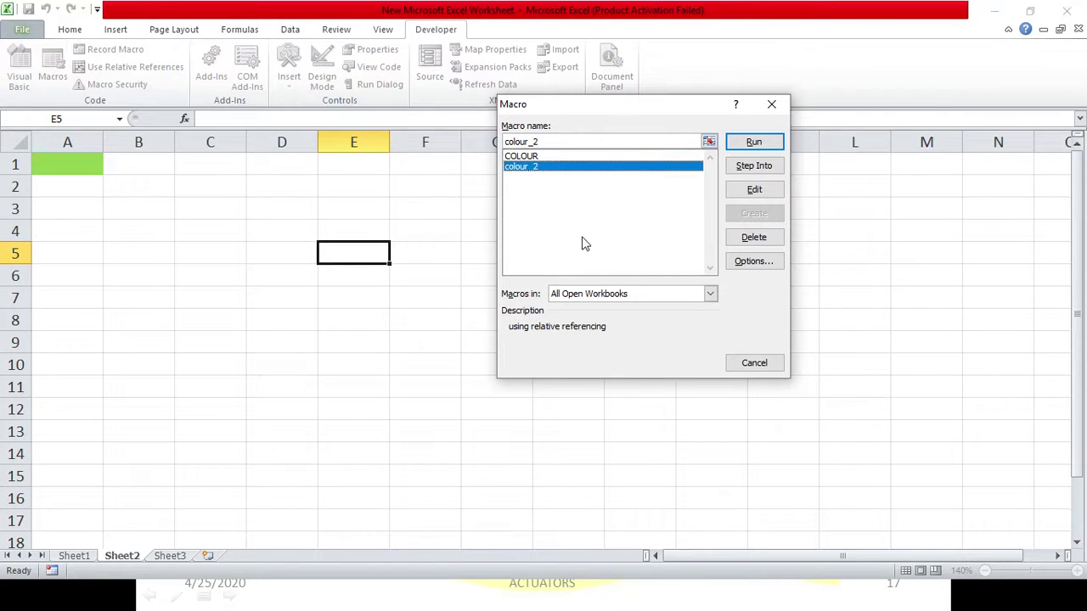
left_click(771, 141)
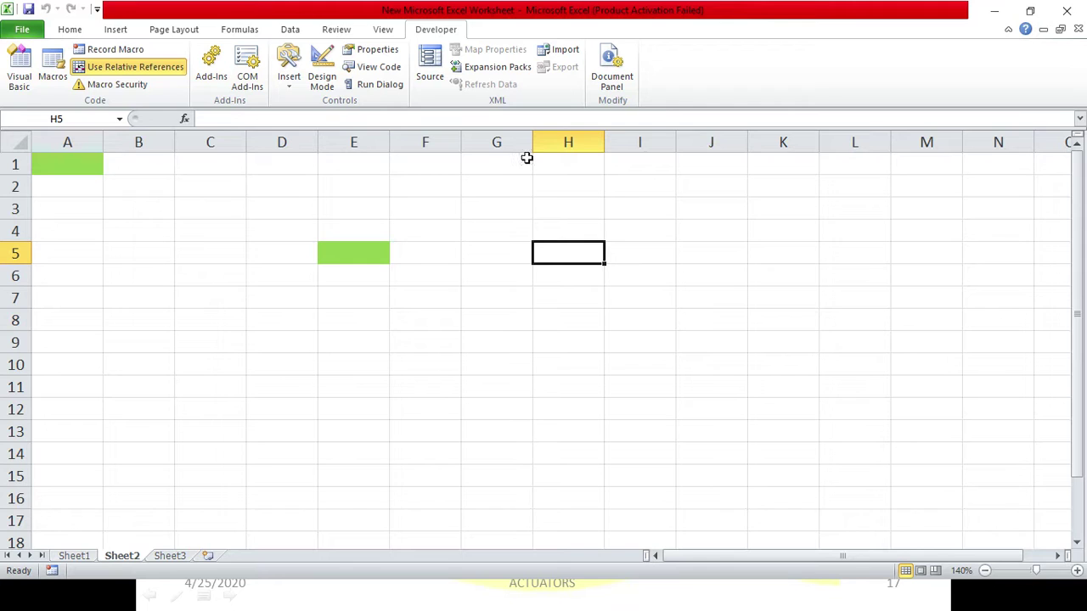
left_click(136, 70)
Step: Fill cell F9 green by running colour_2 with its keyboard shortcut
left_click(406, 349)
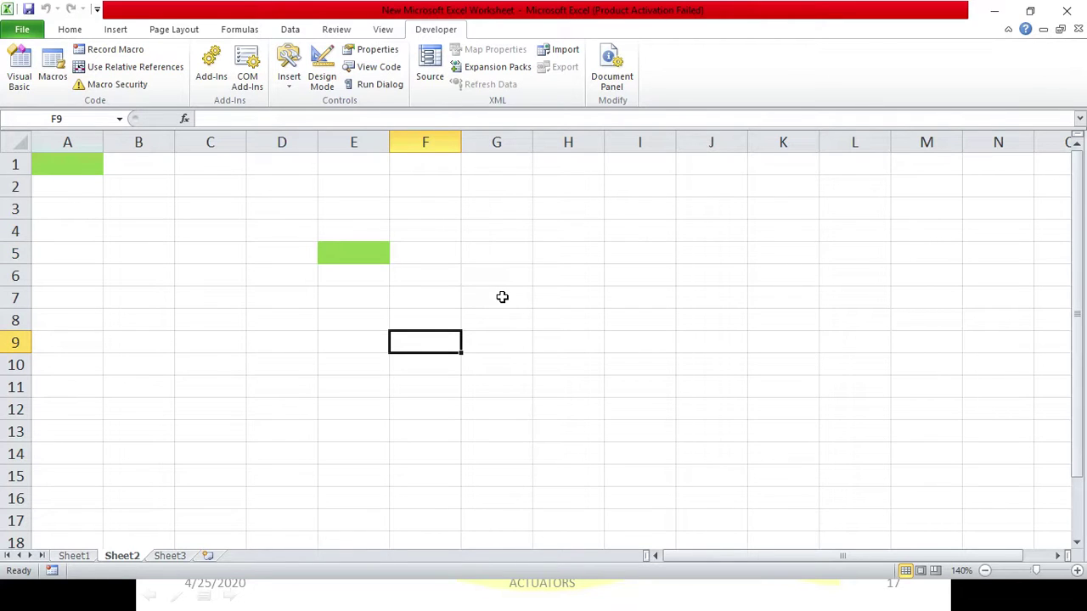
key("ctrl+shift+g")
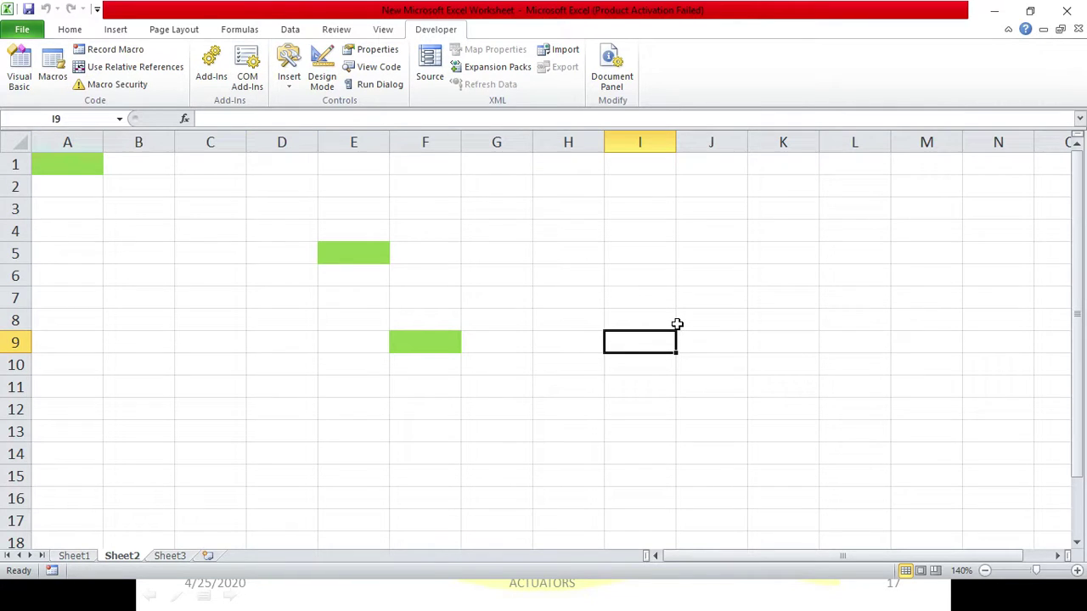
left_click(420, 343)
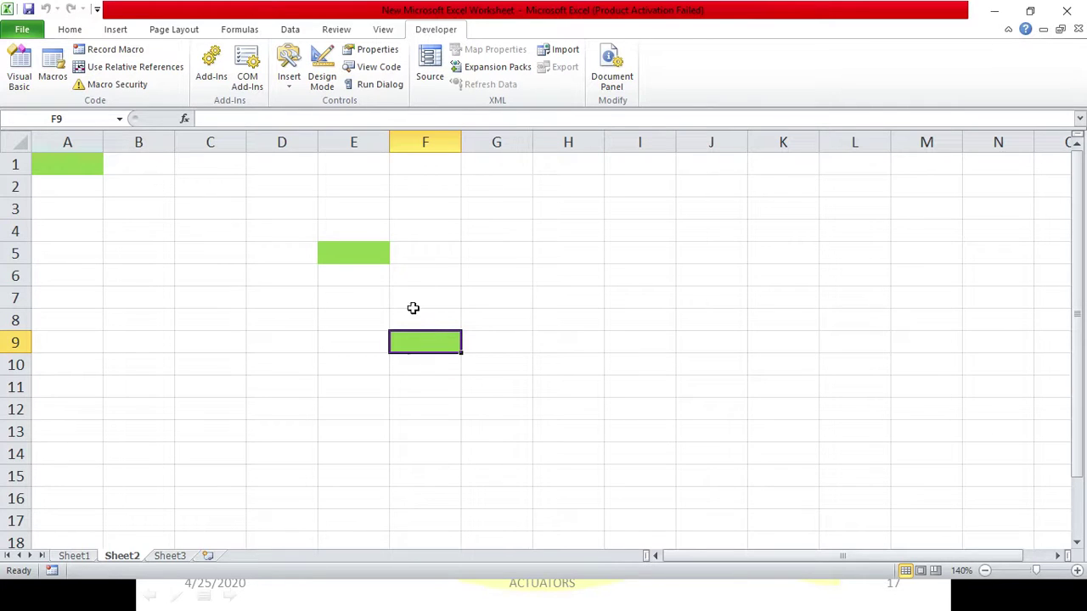
Step: Choose the COLOUR macro in the Macros list and step into its code
left_click(52, 73)
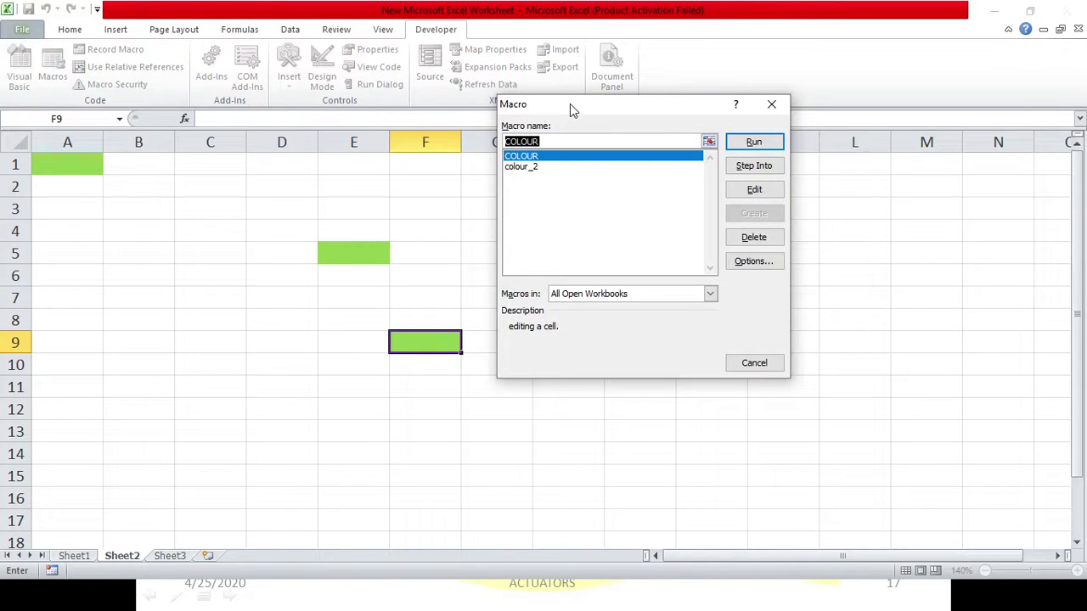
left_click_drag(571, 104, 582, 133)
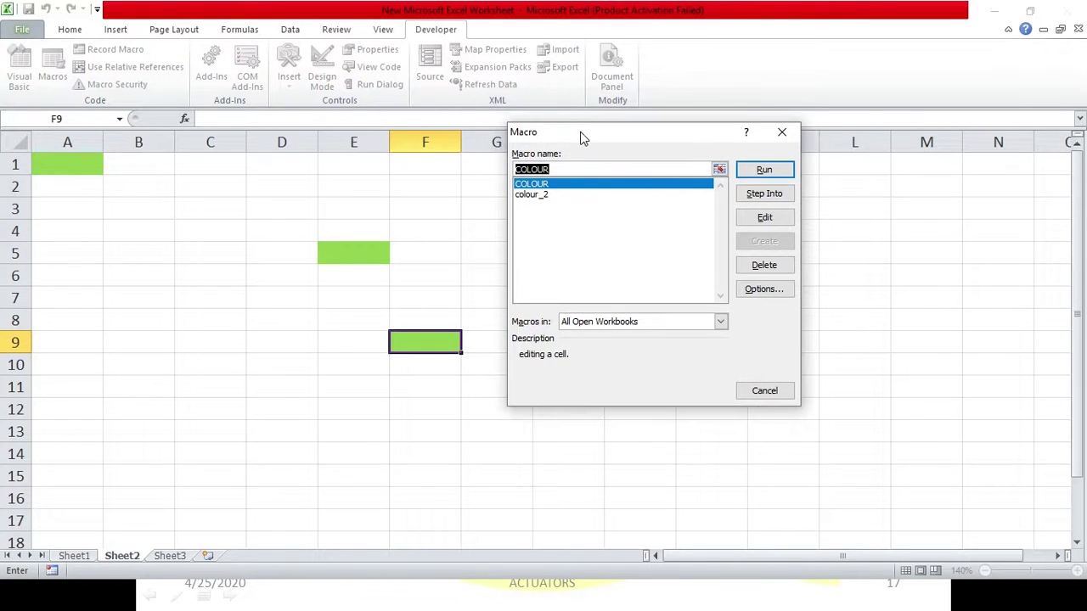
left_click(546, 183)
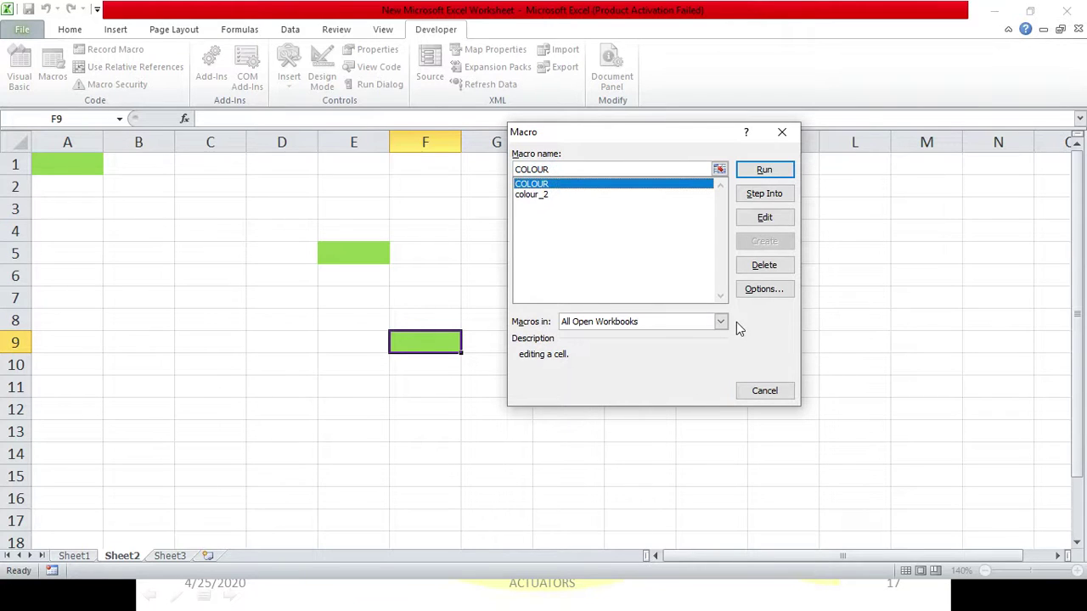
left_click(764, 195)
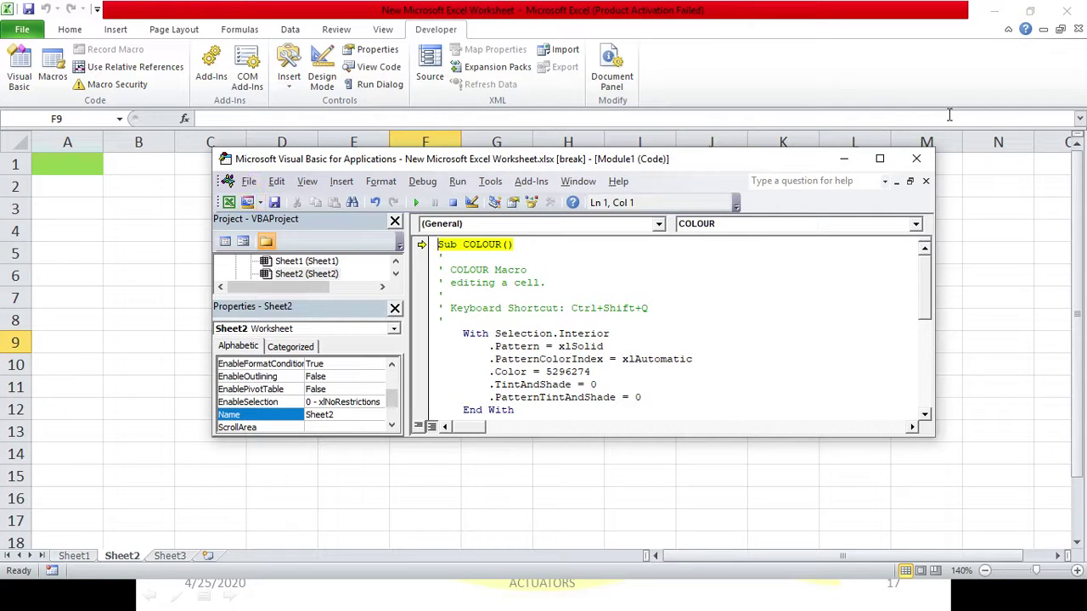
Step: Enlarge the VBA editor and highlight the COLOUR name in the Sub and comment lines
left_click_drag(721, 151, 756, 26)
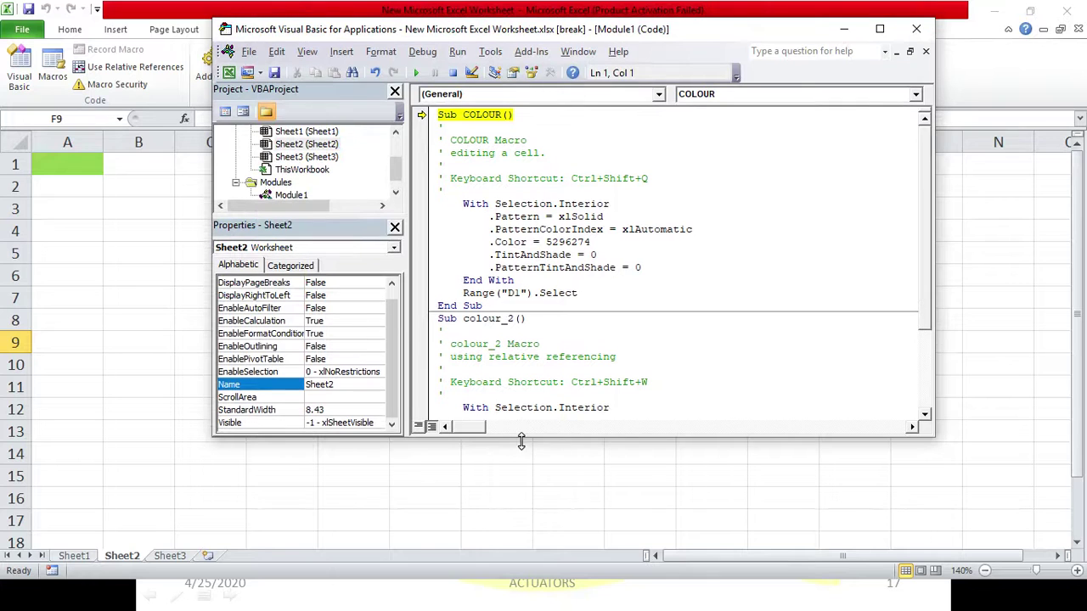
left_click_drag(522, 437, 522, 484)
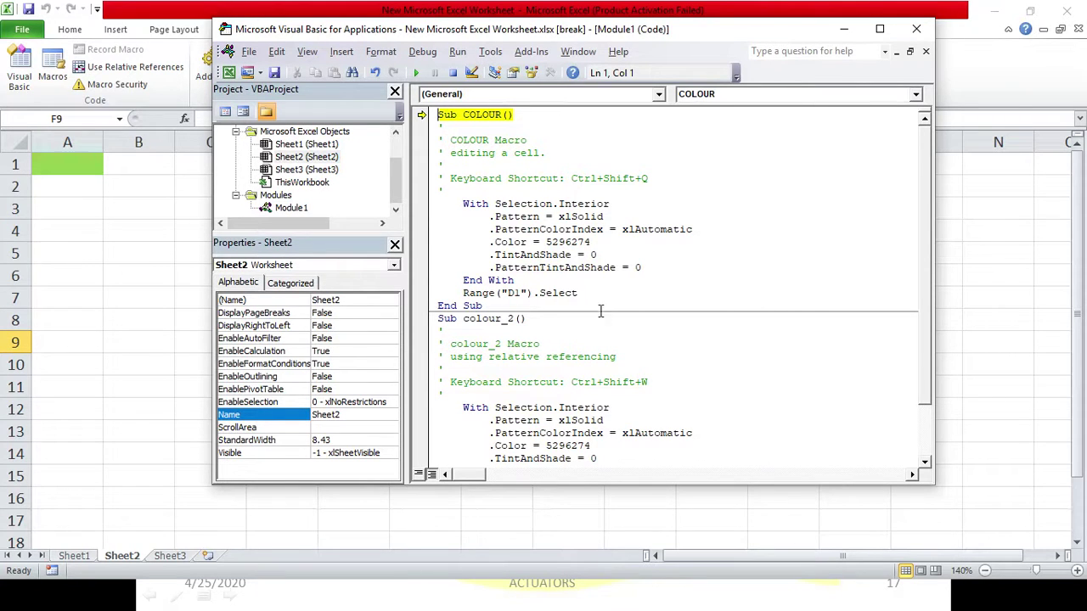
left_click(507, 128)
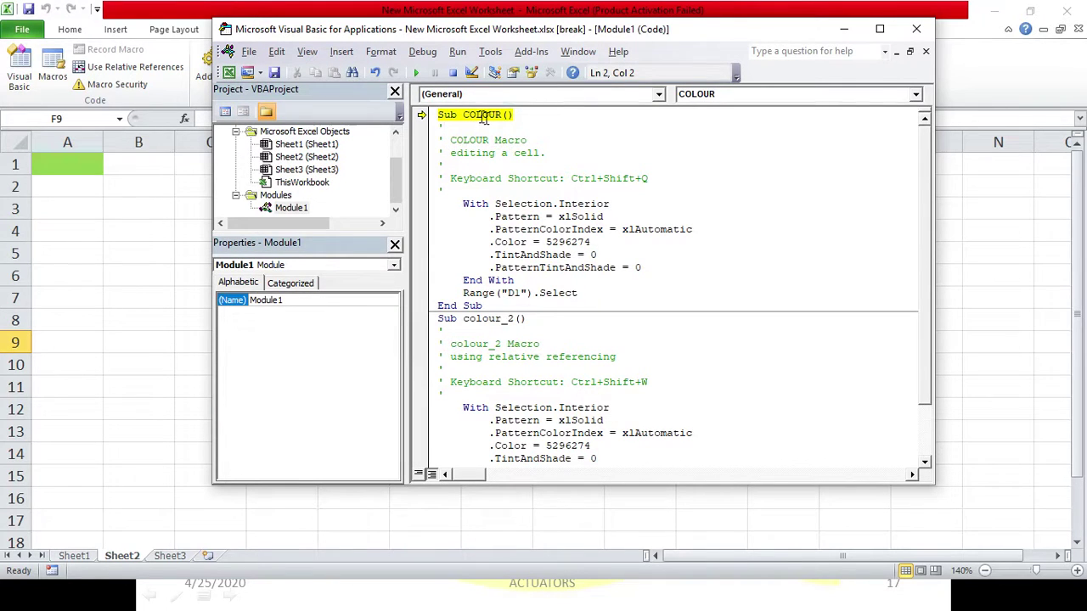
left_click_drag(501, 121, 459, 115)
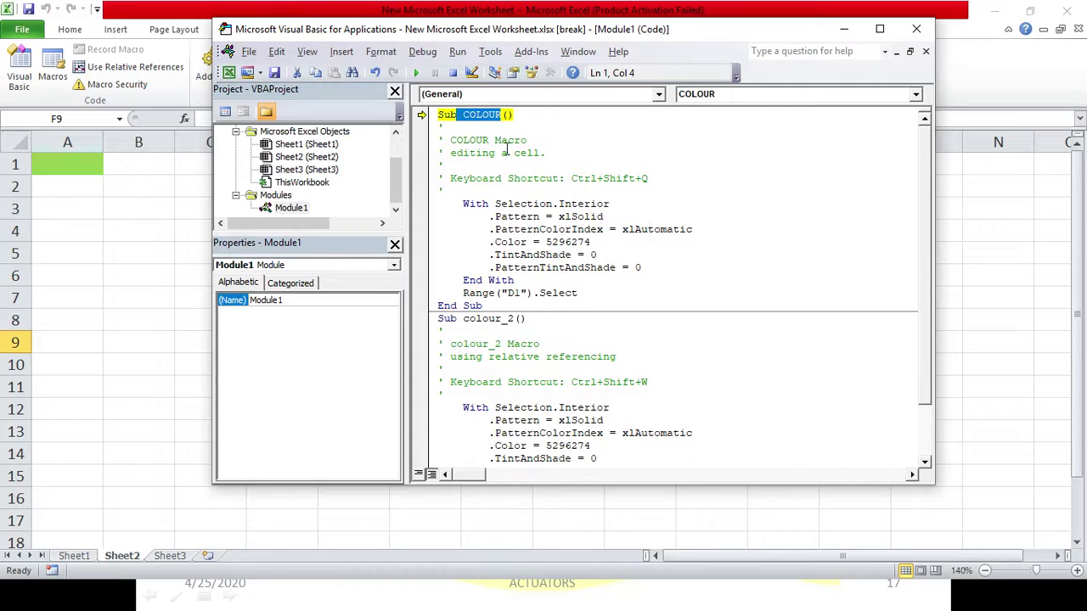
left_click_drag(459, 117, 441, 140)
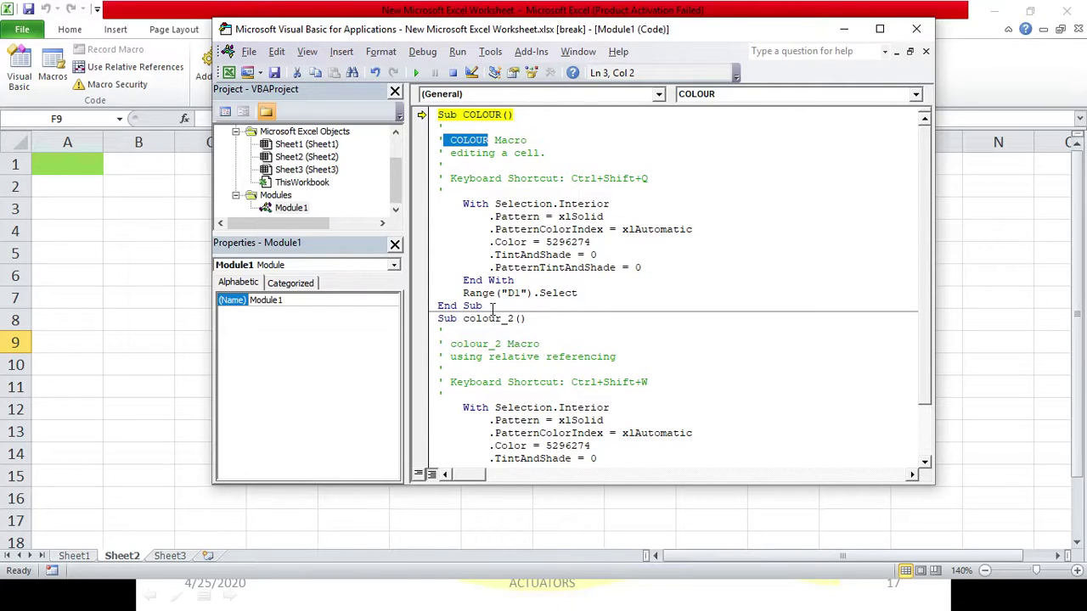